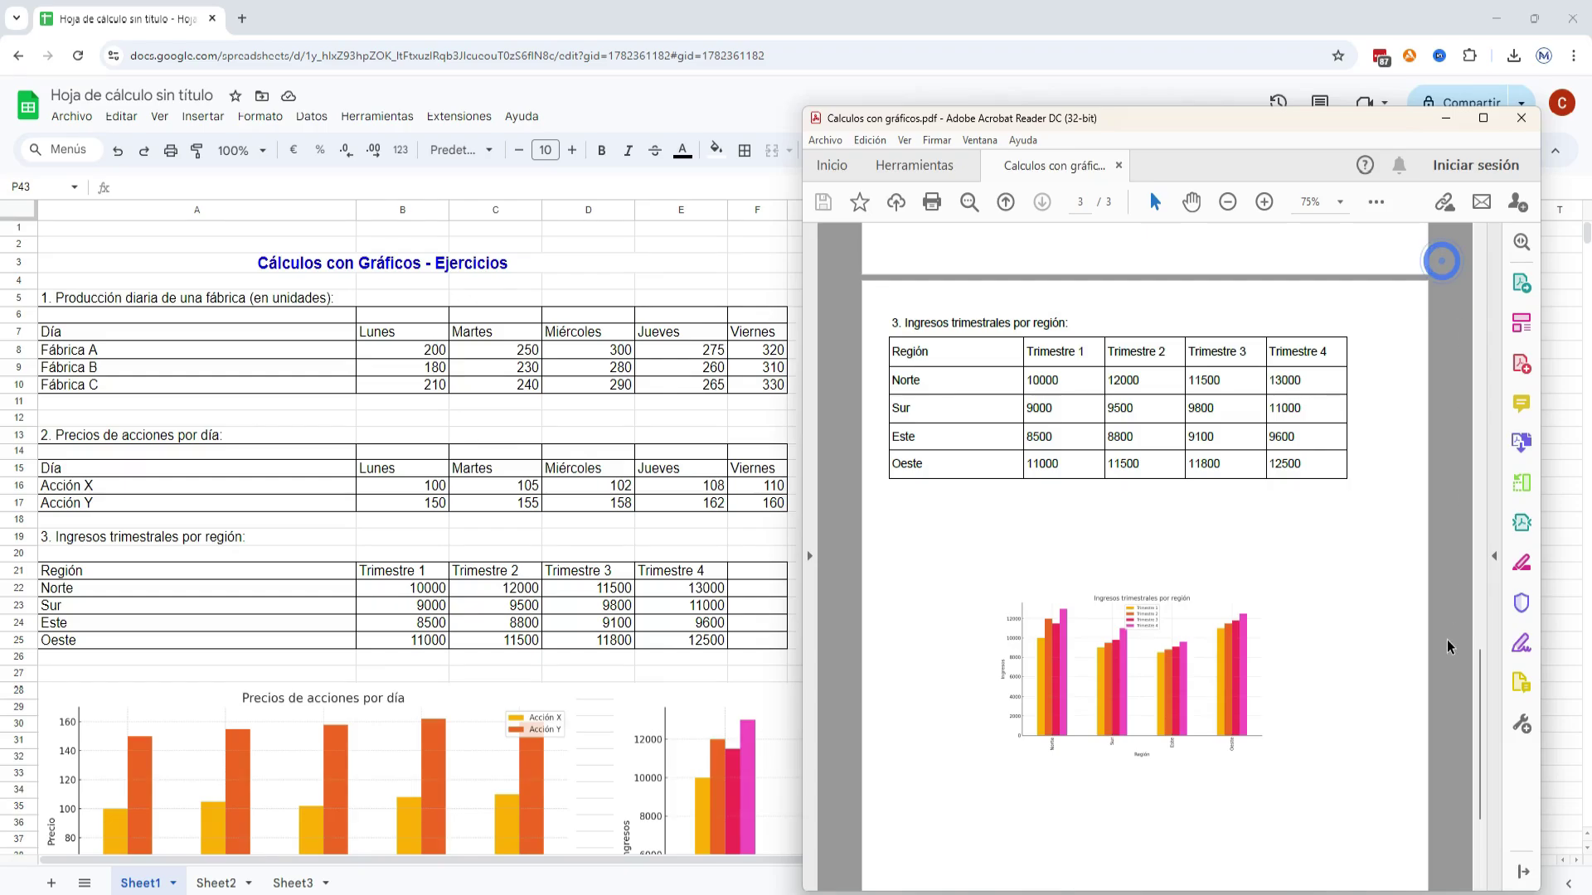
# - Scroll through the remaining PDF pages in Acrobat, then minimize the reader window
pyautogui.moveTo(1479, 685); pyautogui.dragTo(1505, 262)
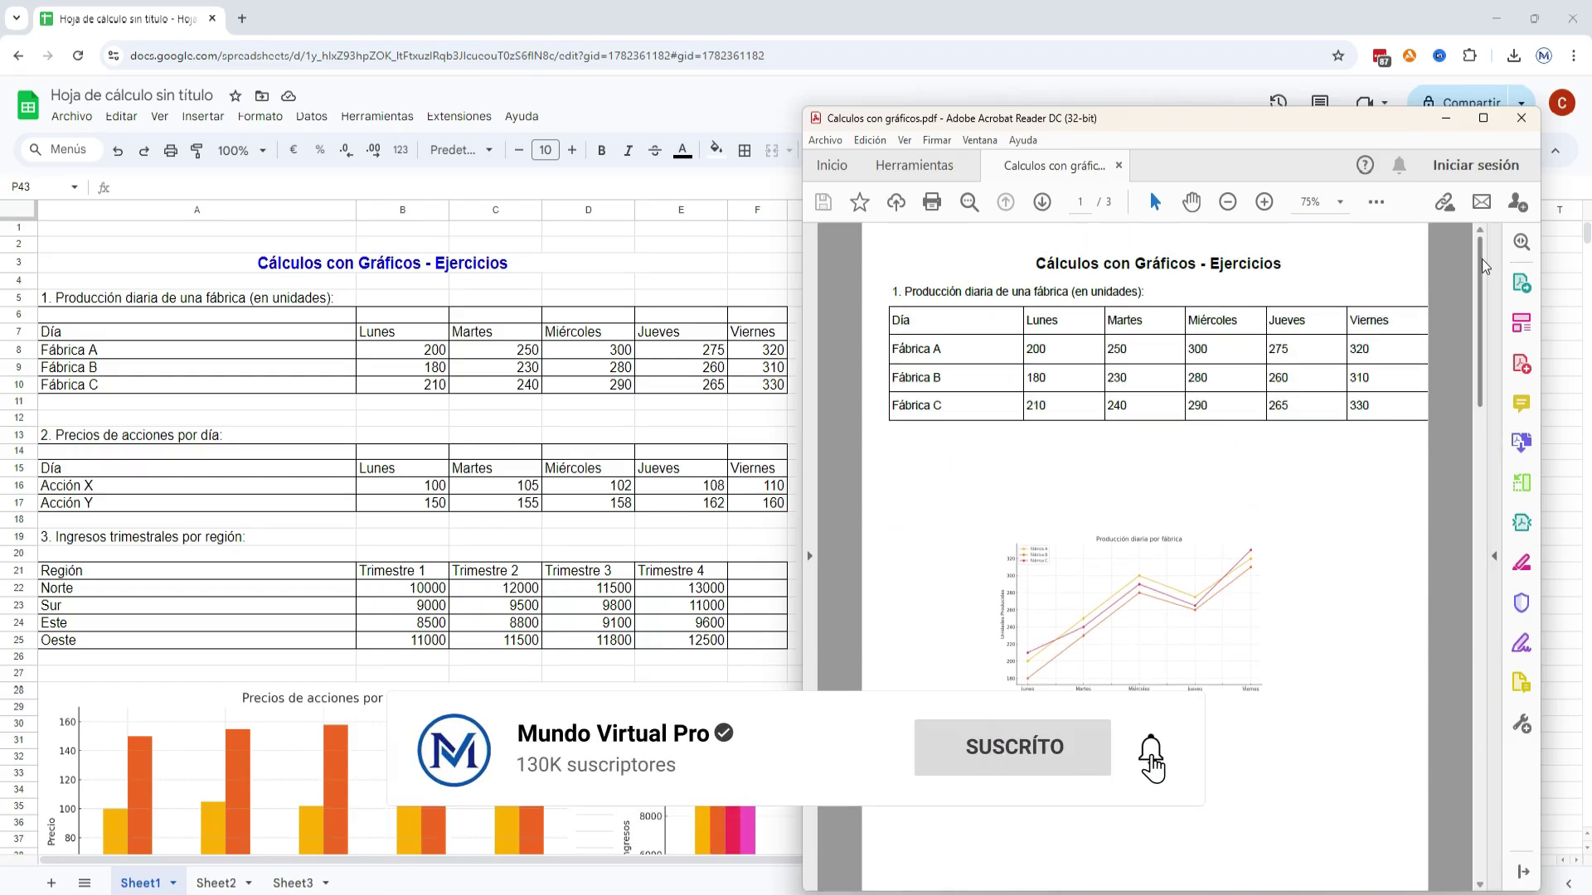
pyautogui.moveTo(1480, 258); pyautogui.dragTo(1452, 766)
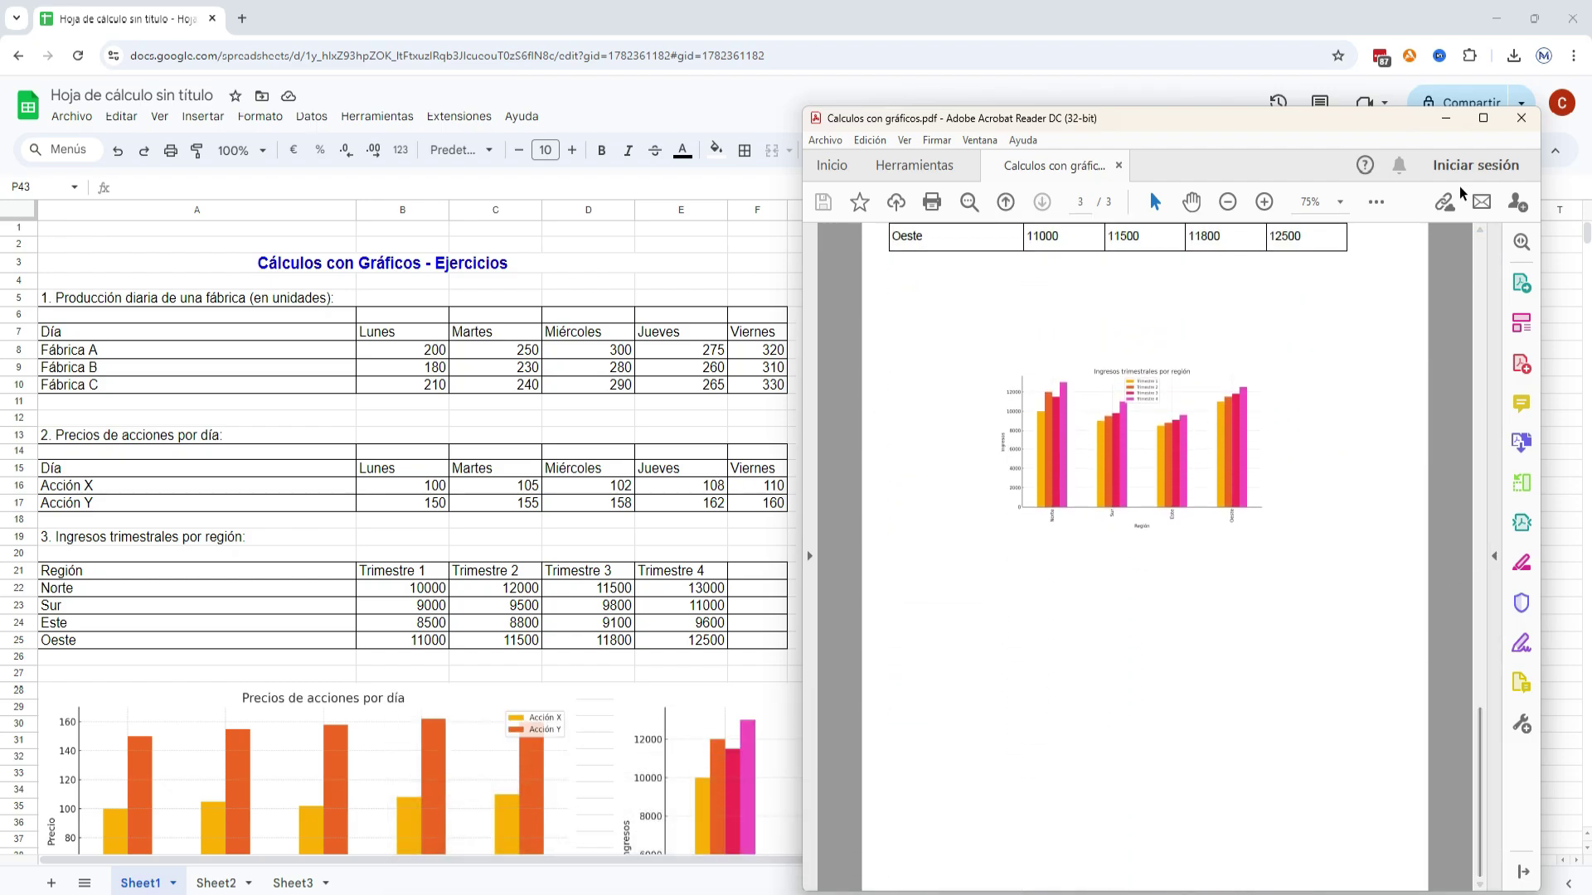
pyautogui.click(1449, 123)
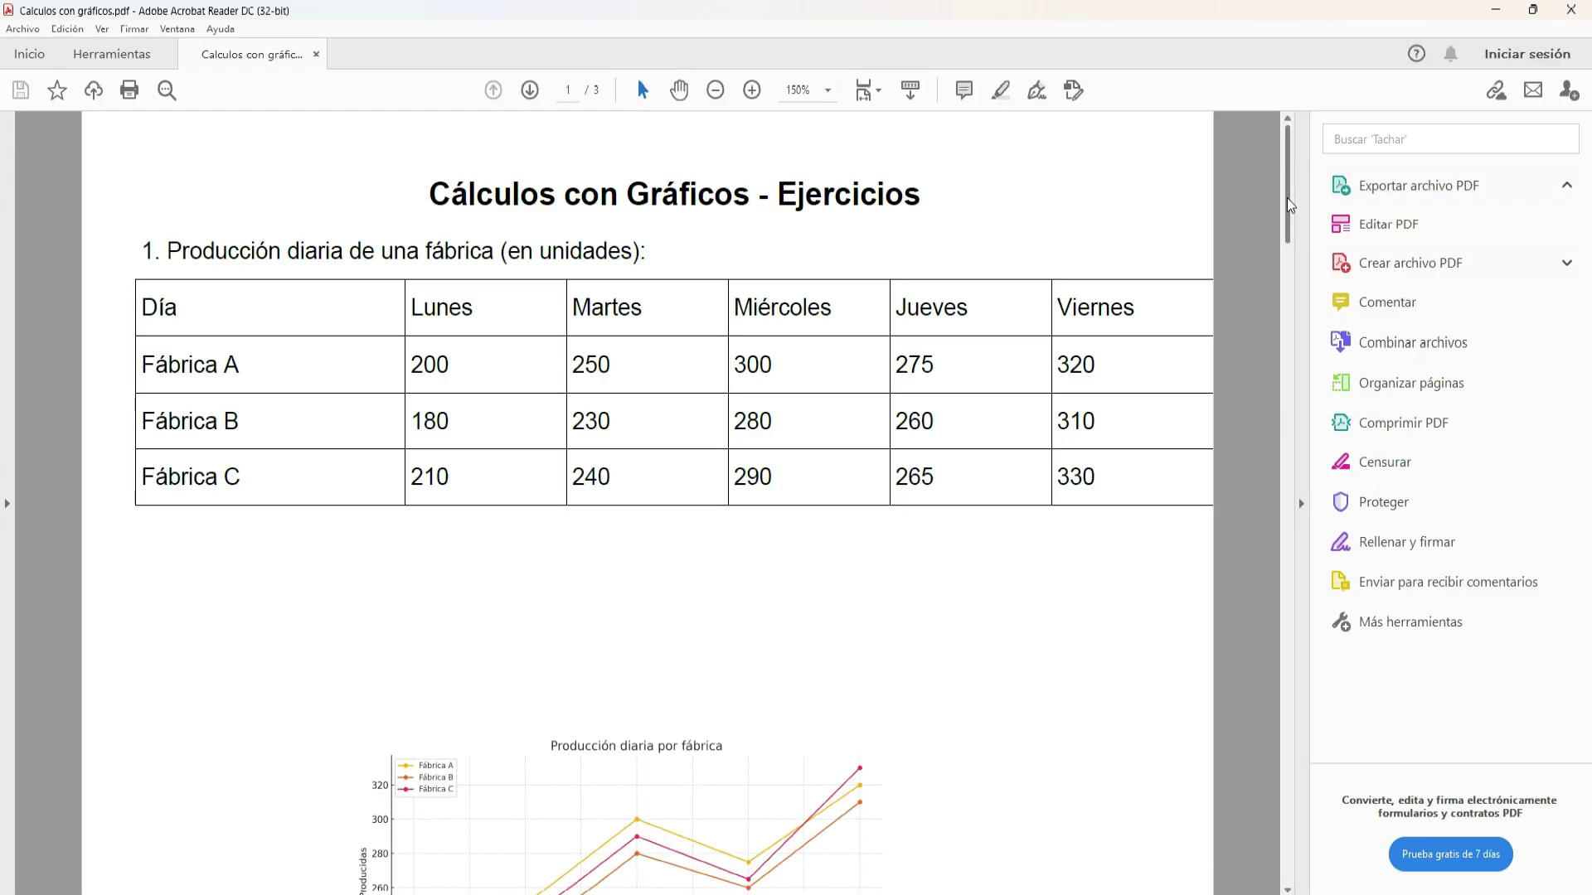
# - Scroll through the Calculos con gráficos PDF to check its tables
pyautogui.moveTo(1289, 193); pyautogui.dragTo(1295, 771)
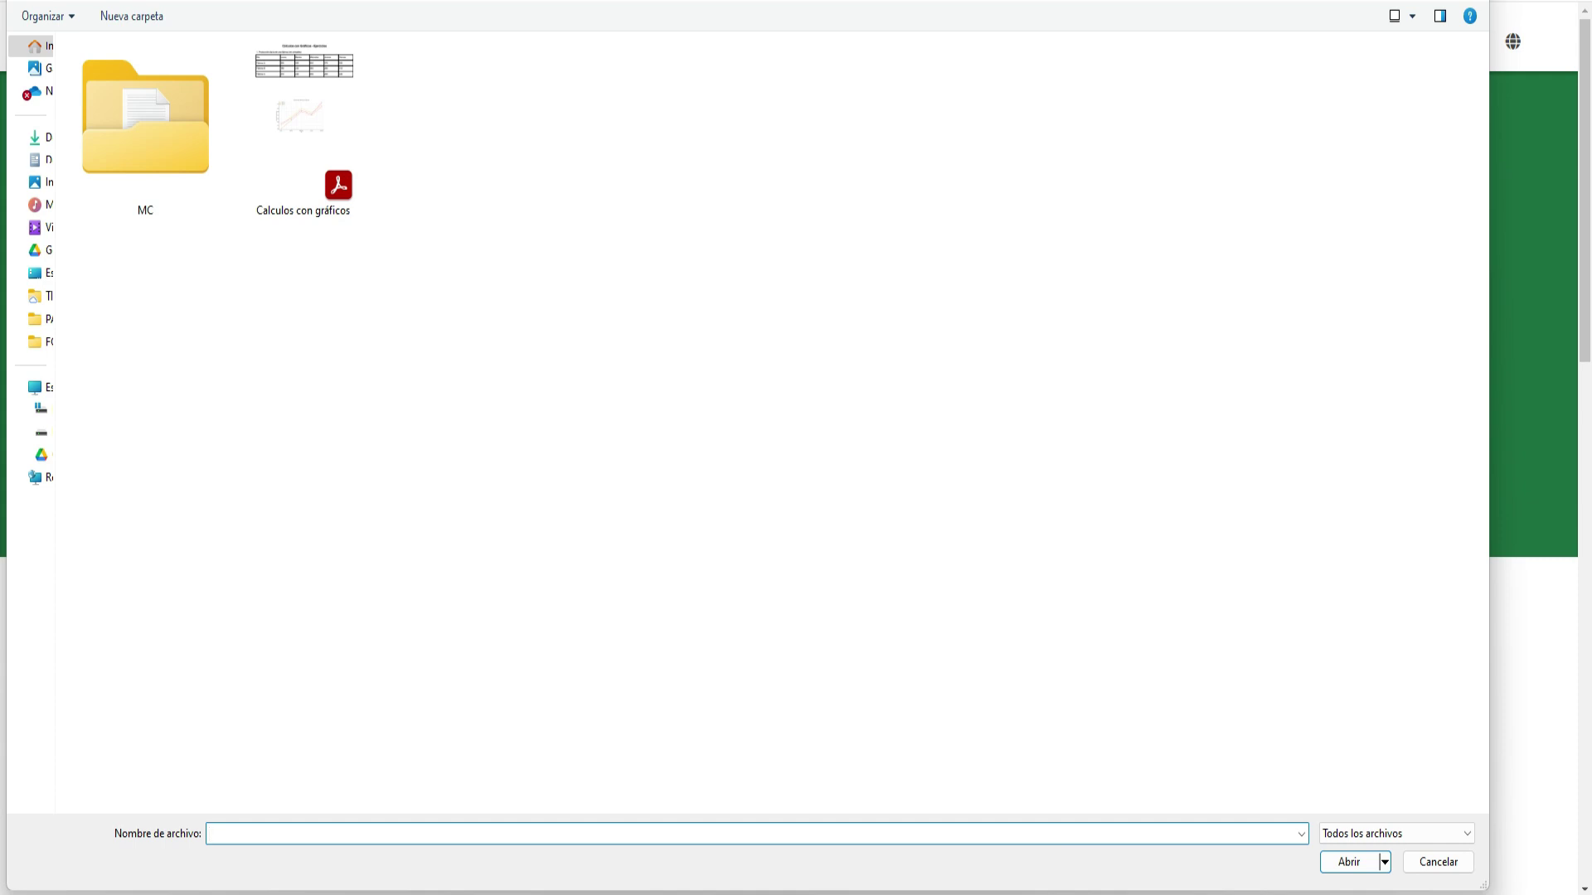
# - Upload Calculos con gráficos to PDFtoExcel.com and download the converted Excel file
pyautogui.click(313, 116)
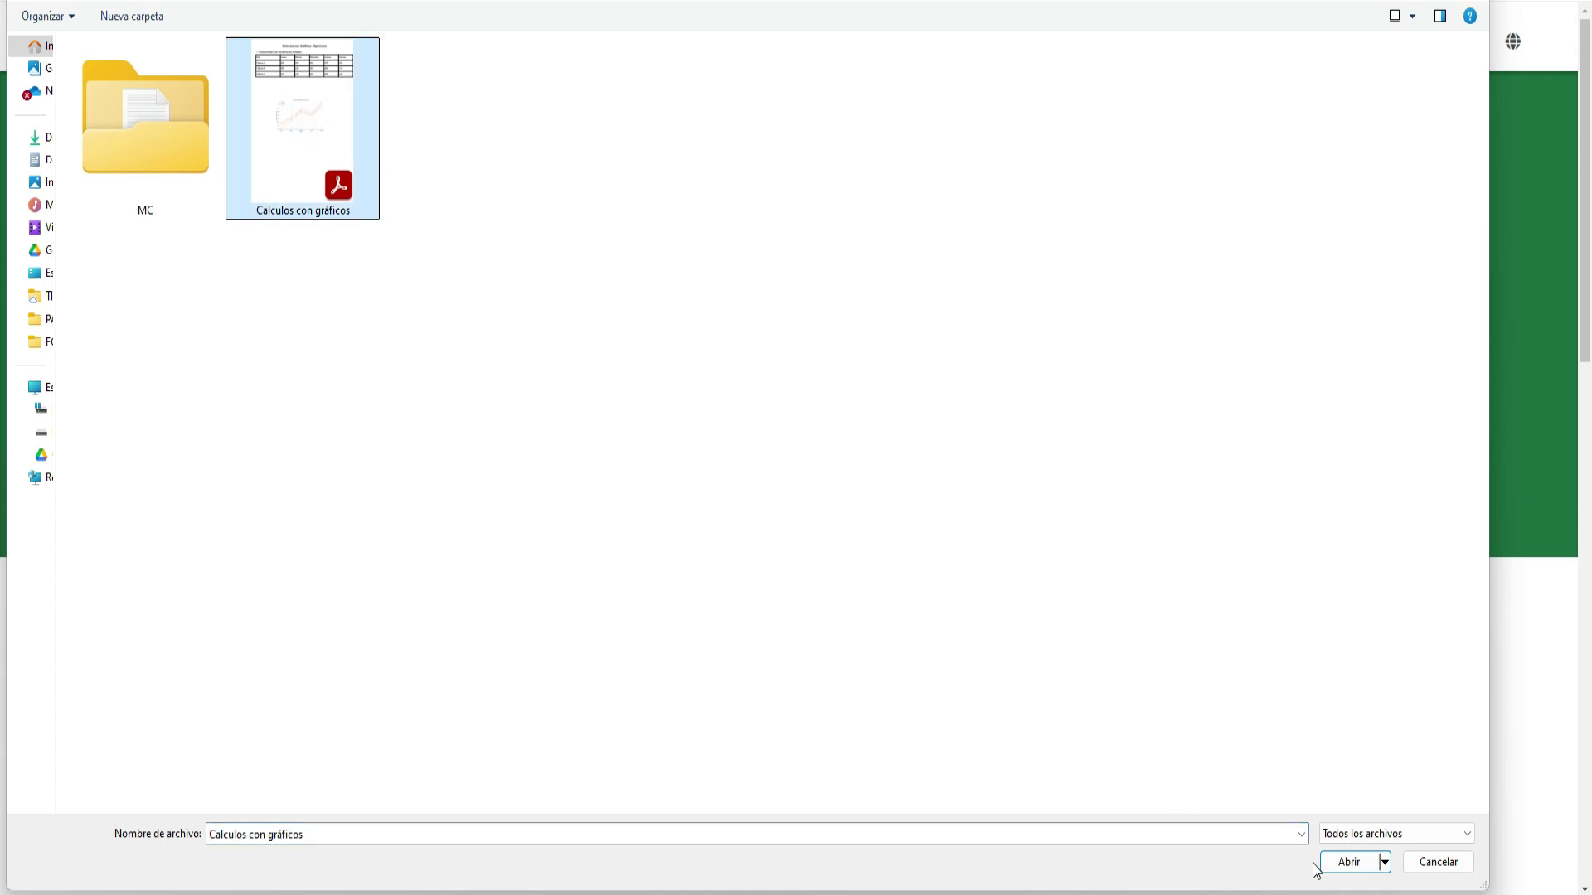
pyautogui.click(1342, 864)
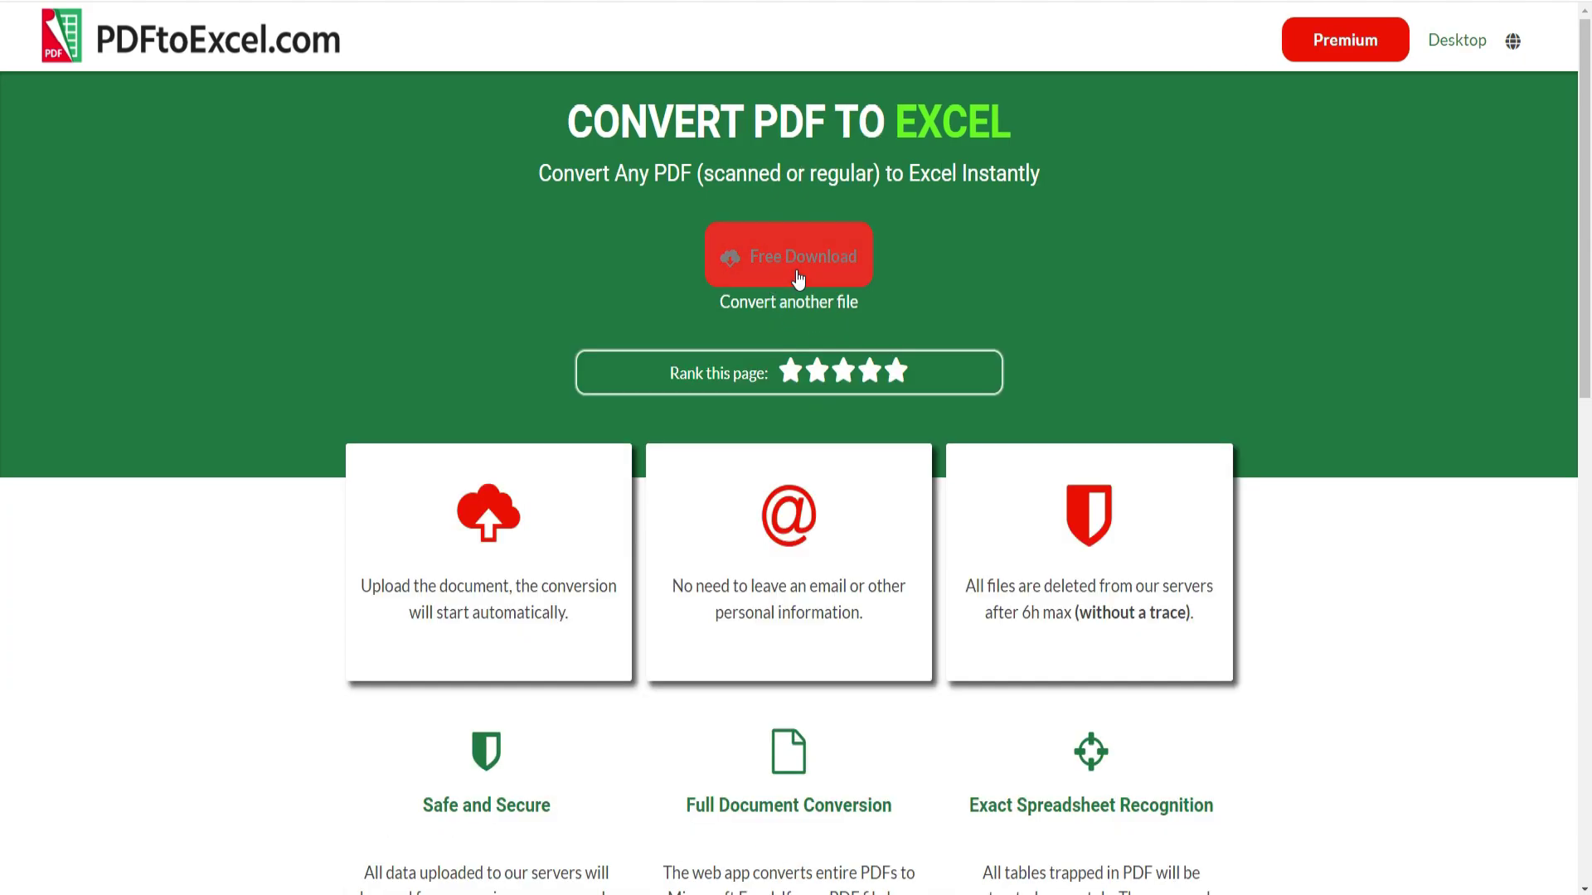
pyautogui.click(799, 264)
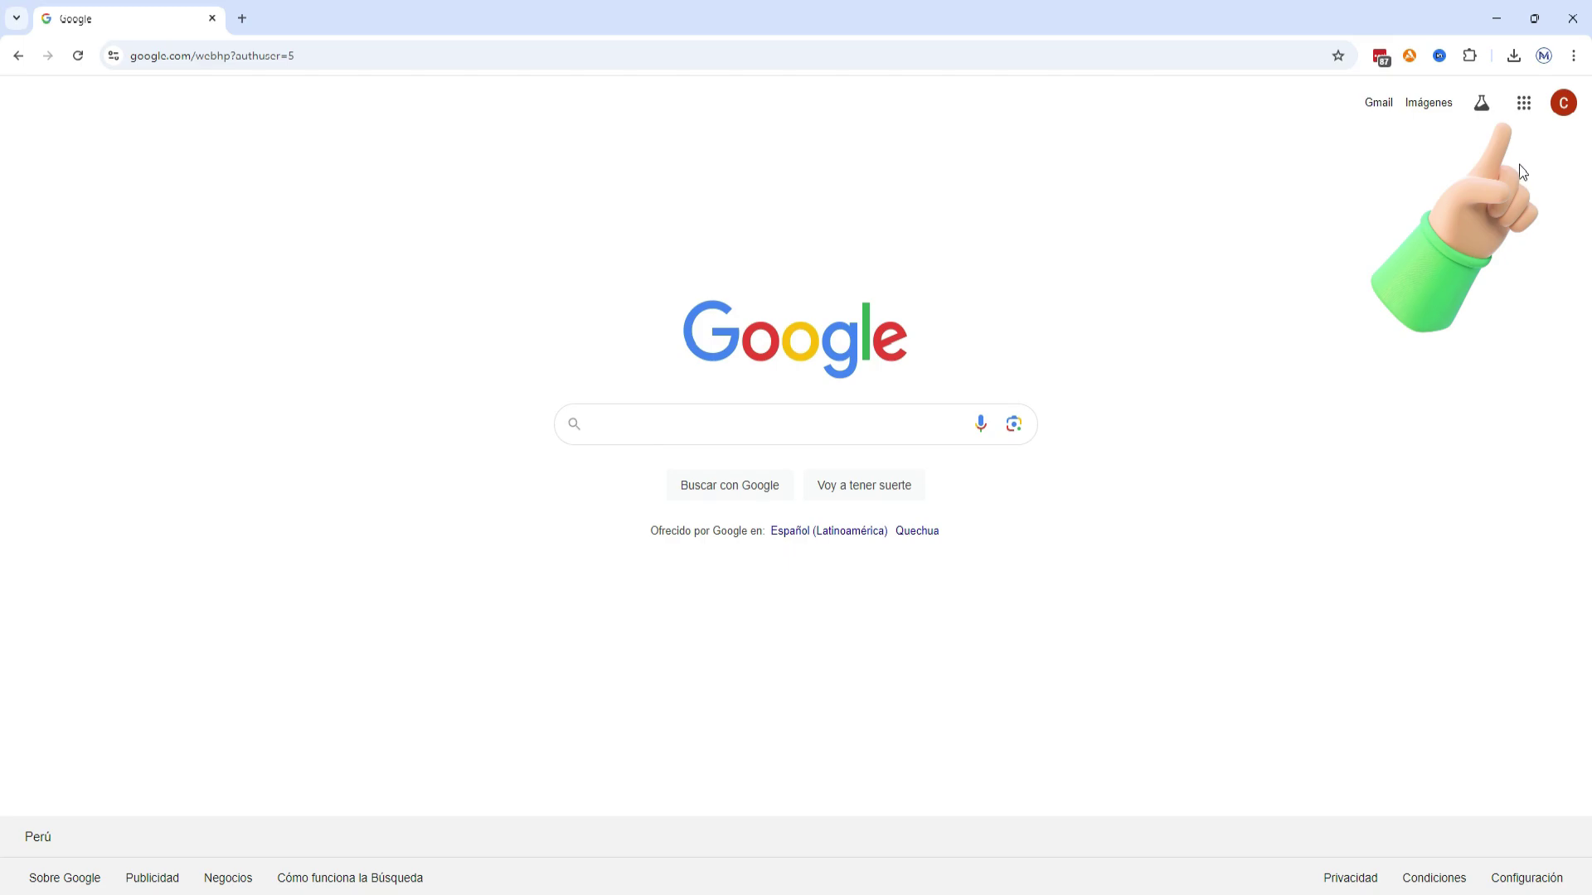
# - Open Hojas de cálculo from the Google apps grid and create a blank spreadsheet
pyautogui.click(1526, 115)
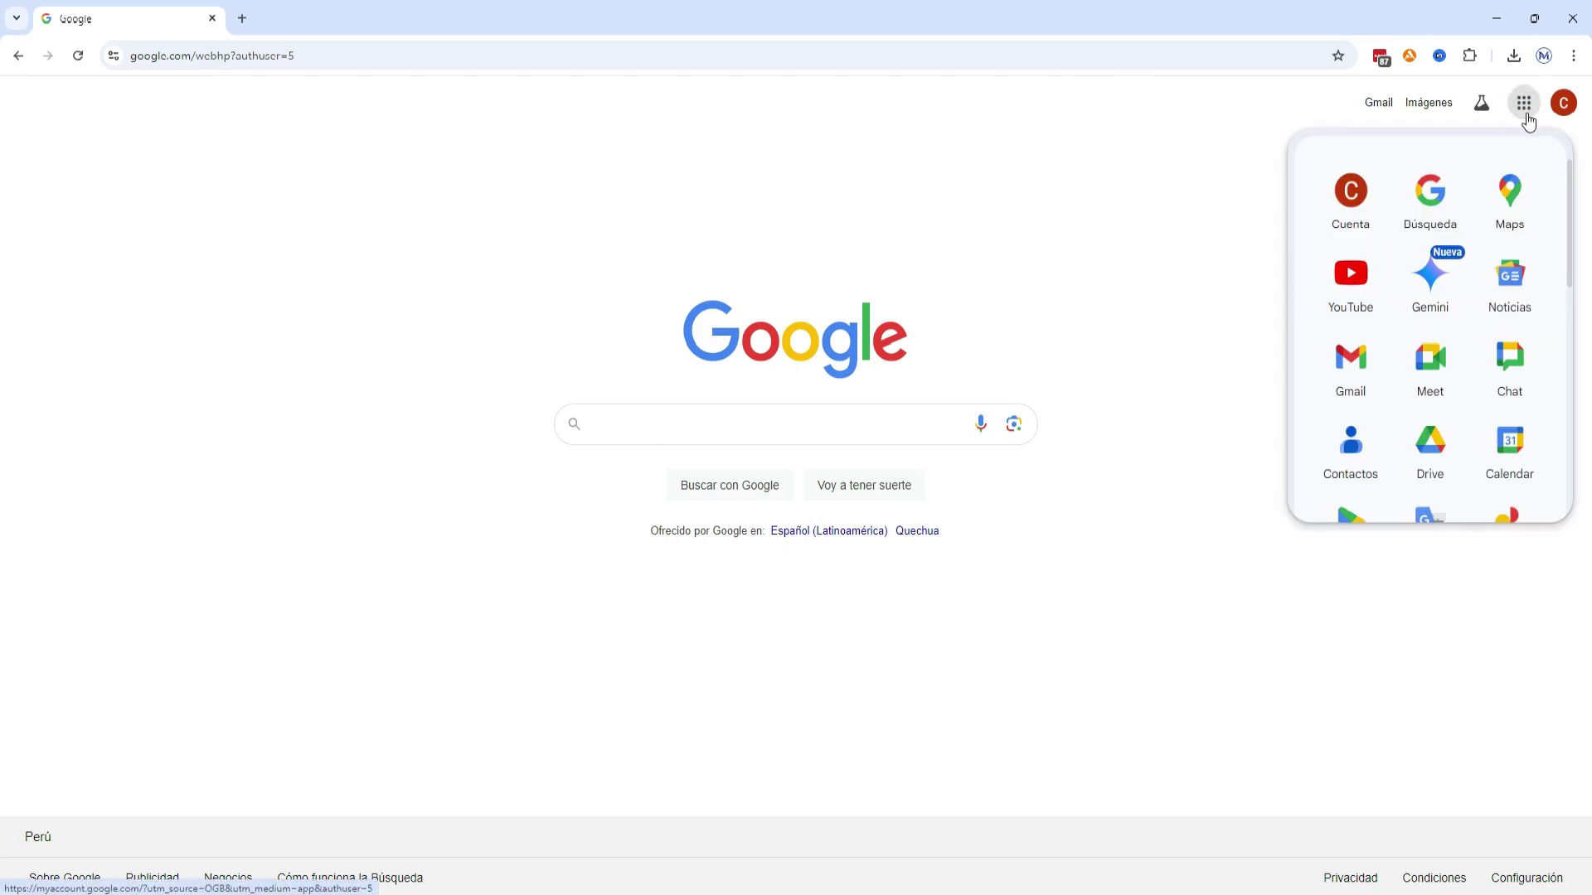
pyautogui.scroll(-1, 1538, 214)
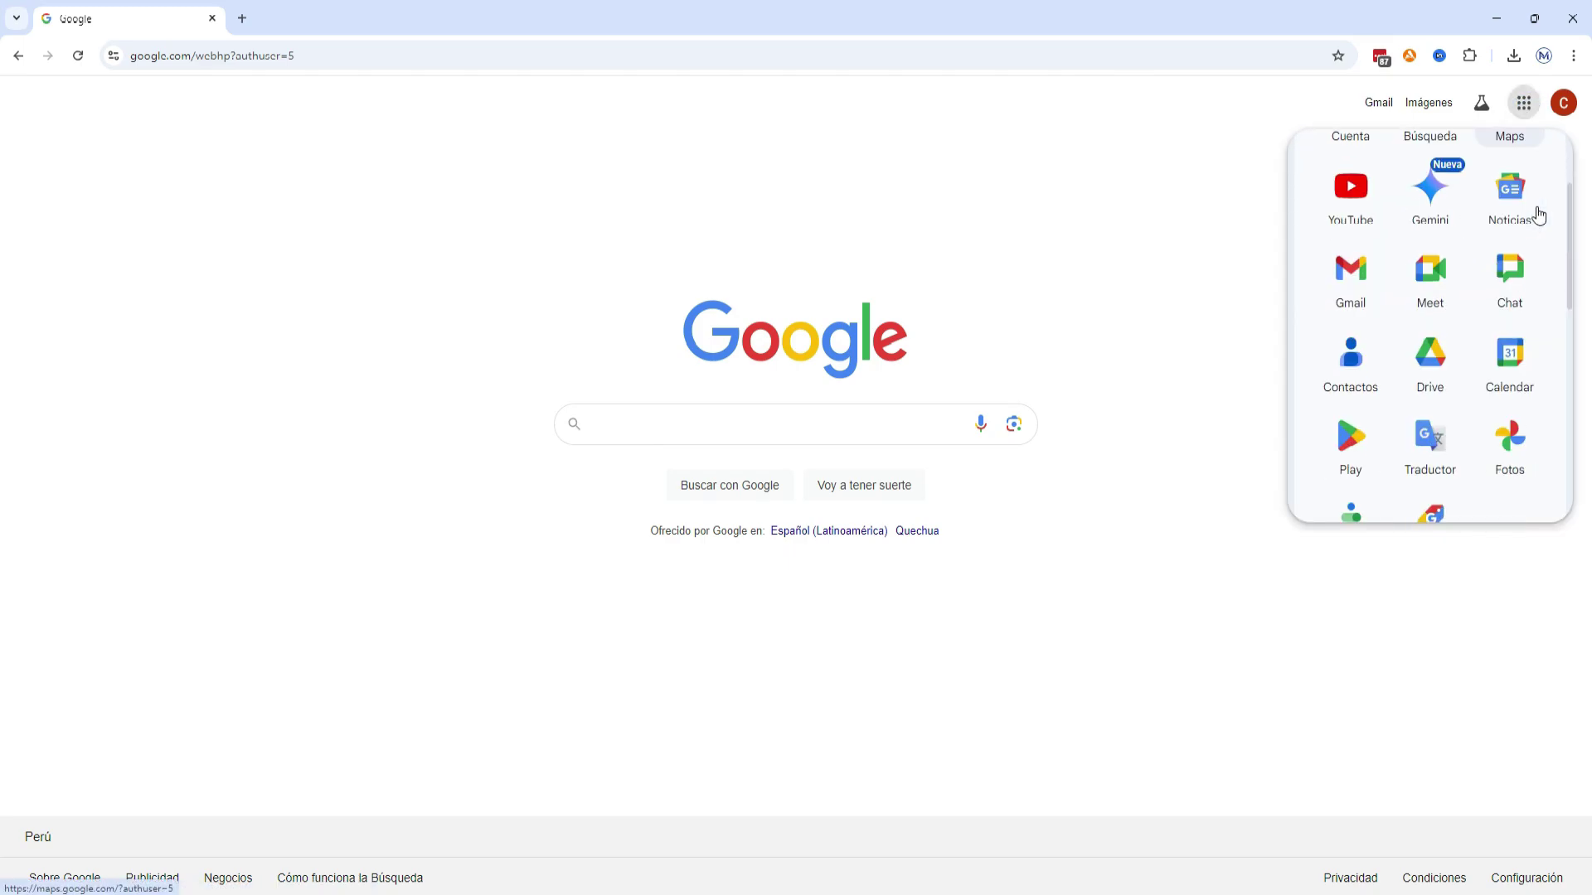
pyautogui.scroll(-2, 1537, 215)
pyautogui.scroll(-1, 1537, 214)
pyautogui.scroll(-1, 1538, 214)
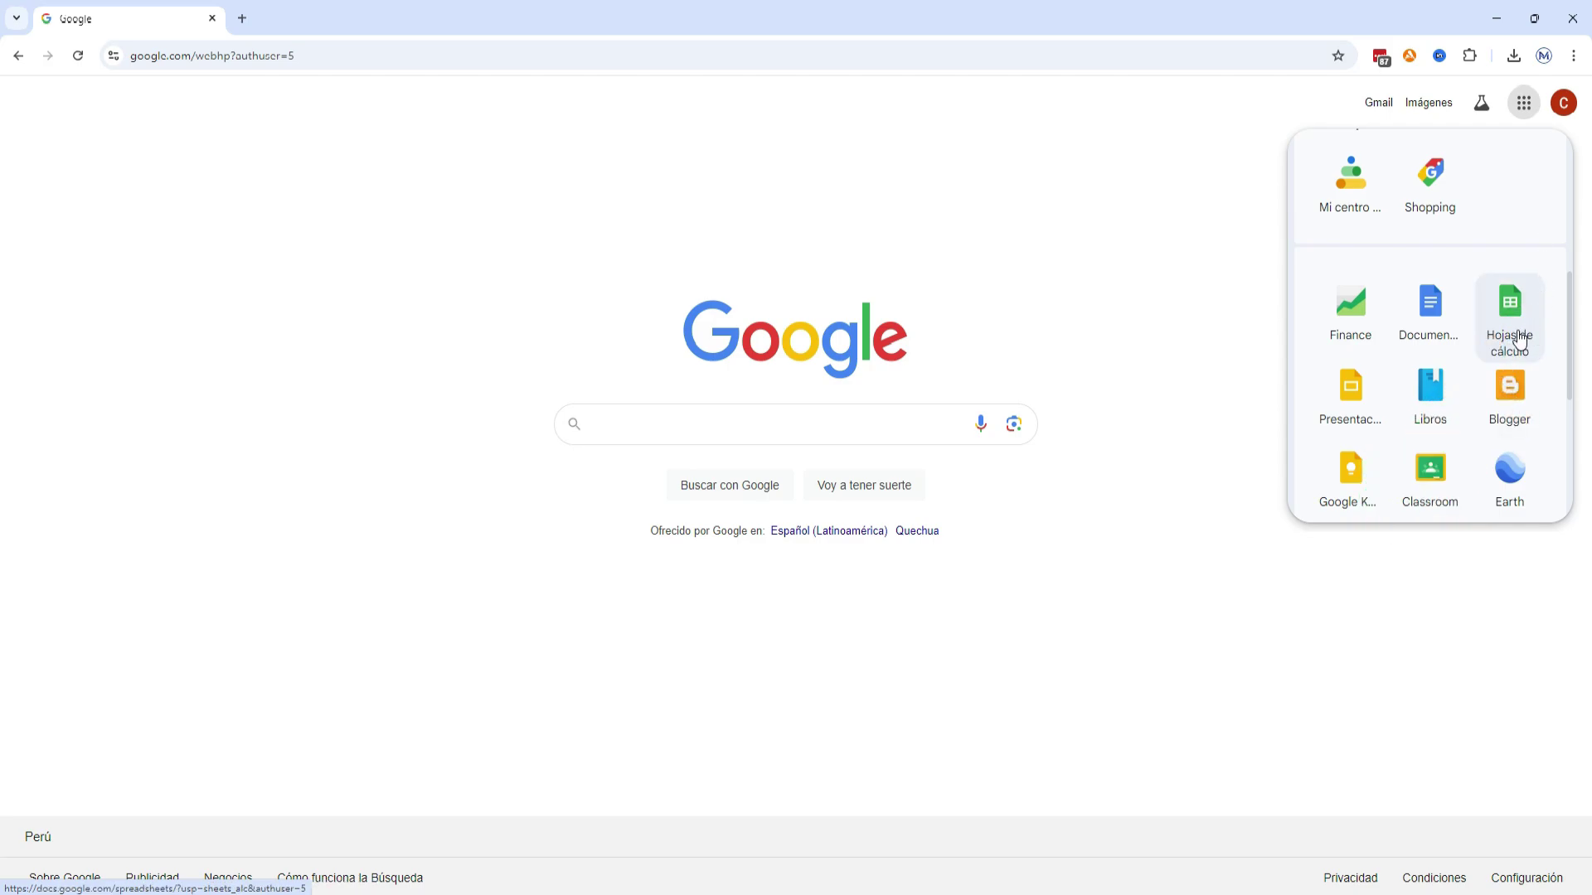
pyautogui.click(1518, 337)
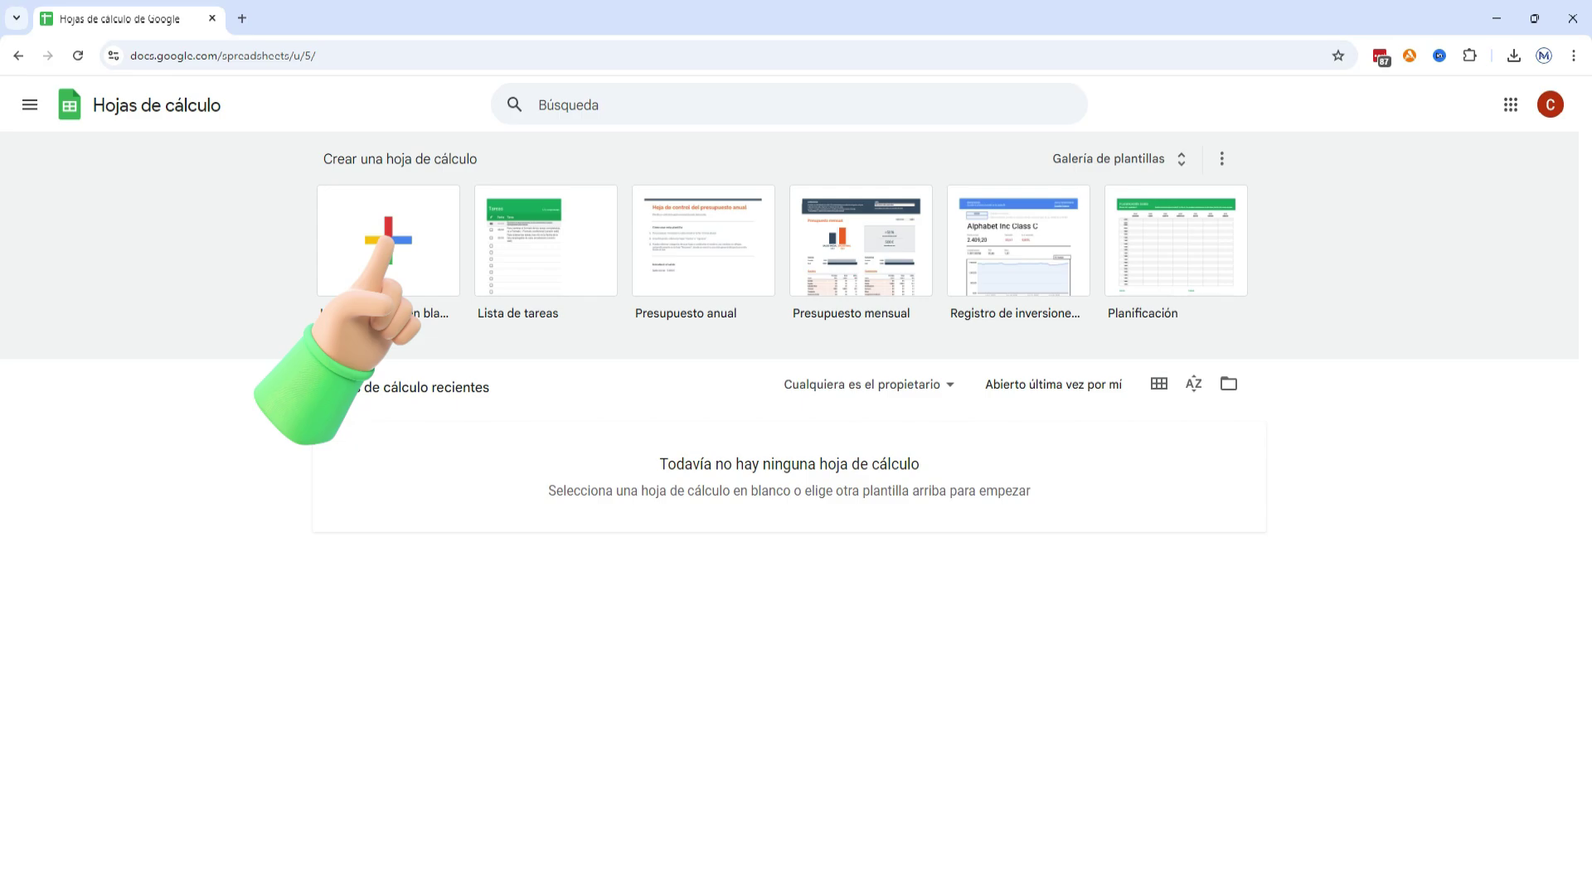
pyautogui.click(419, 266)
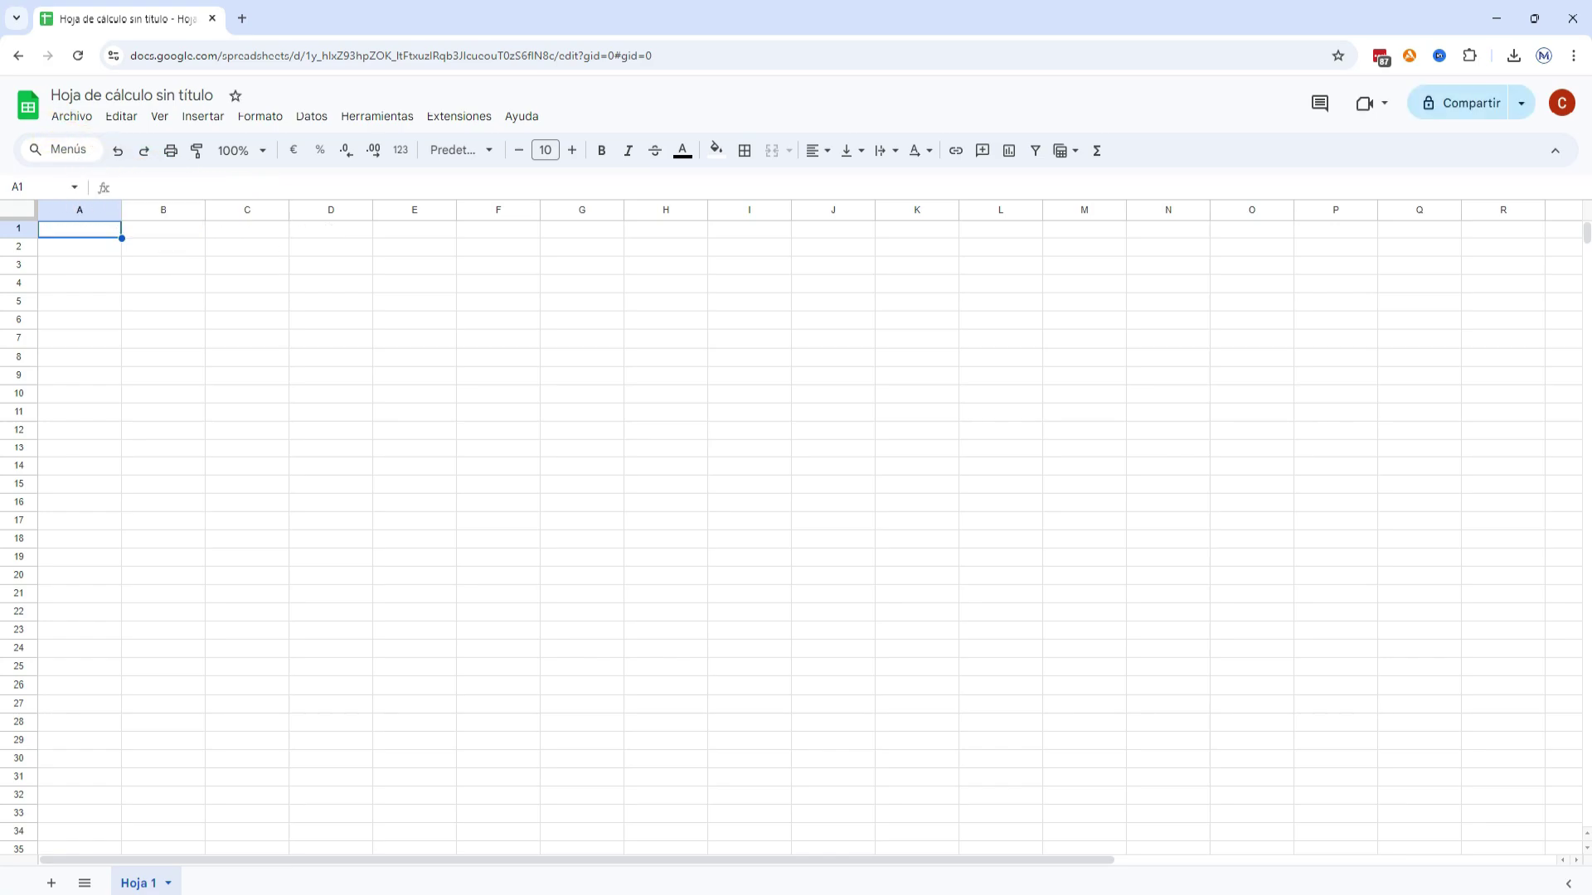
# - Import Calculos con gráficos.xlsx via Archivo > Importar with Reemplazar hoja de cálculo
pyautogui.click(72, 117)
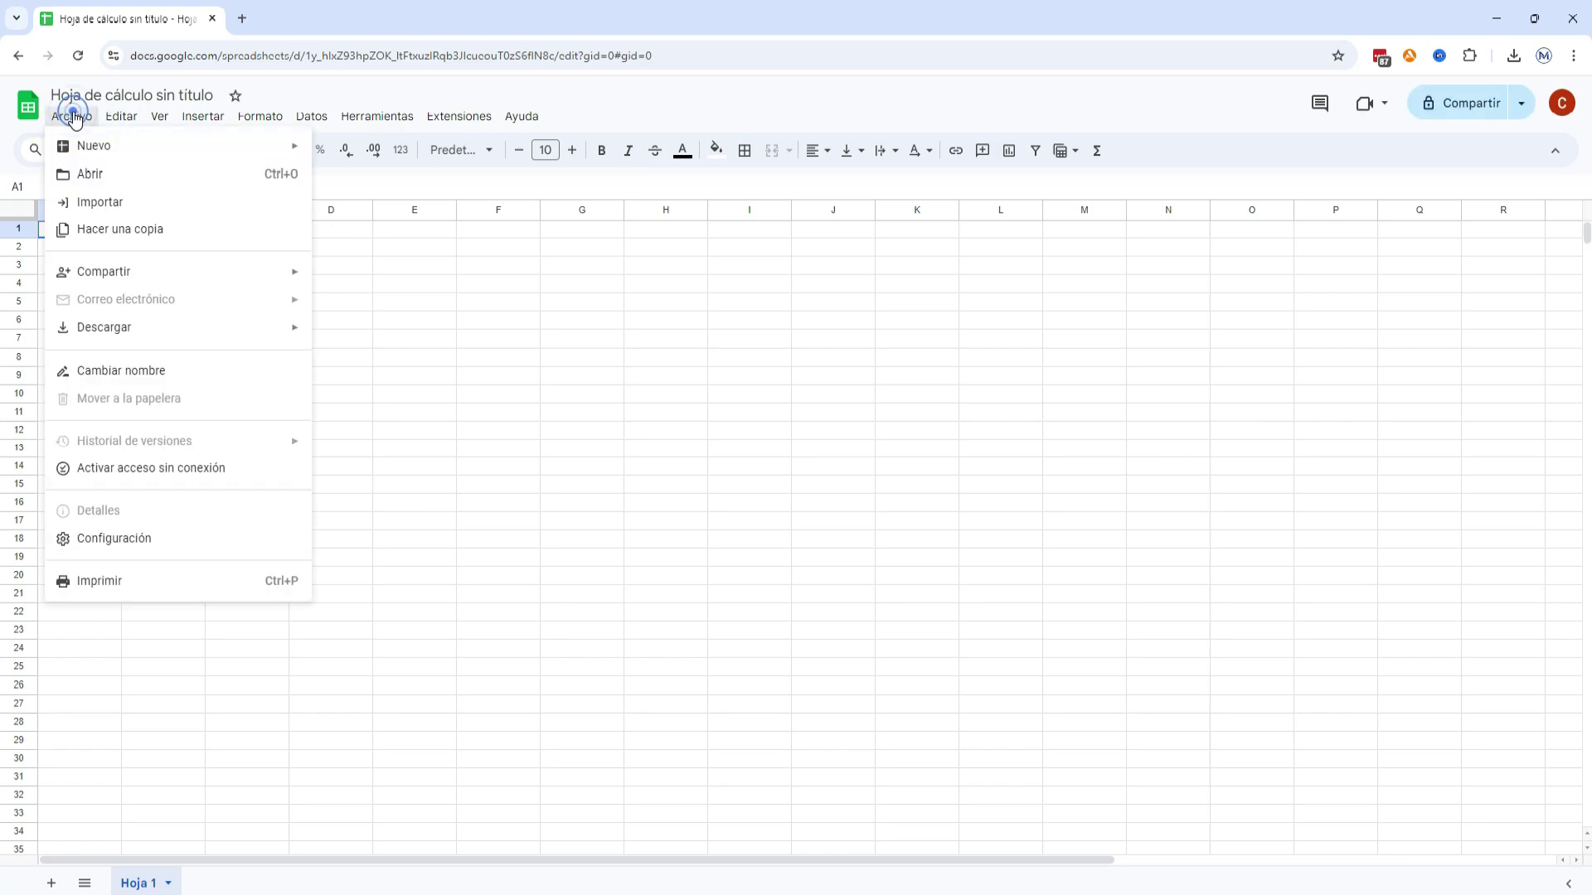
pyautogui.click(121, 202)
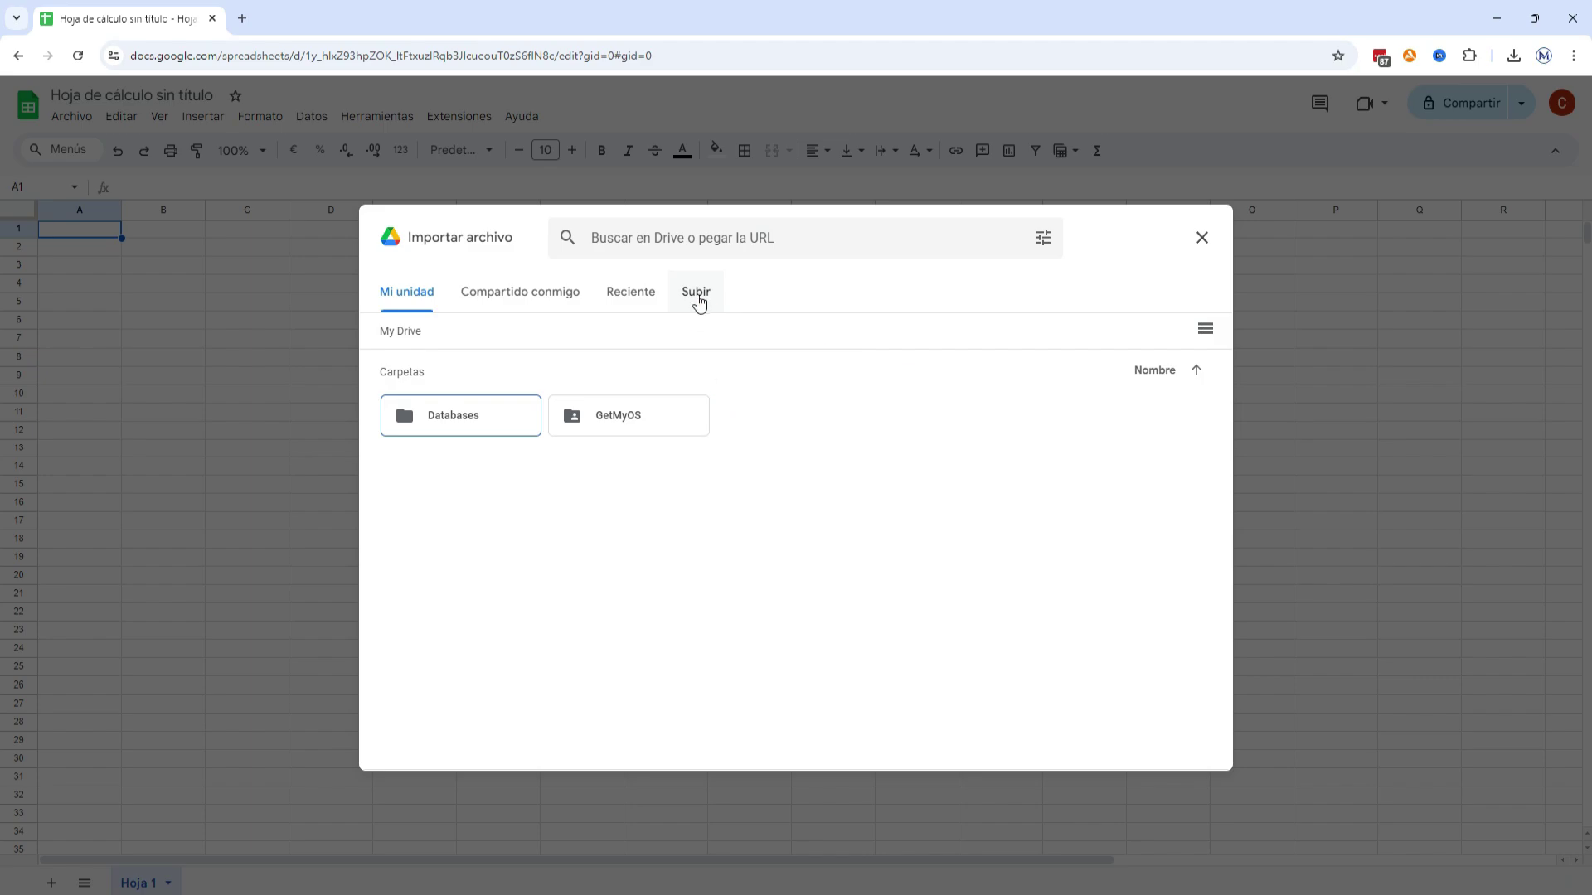
pyautogui.click(699, 301)
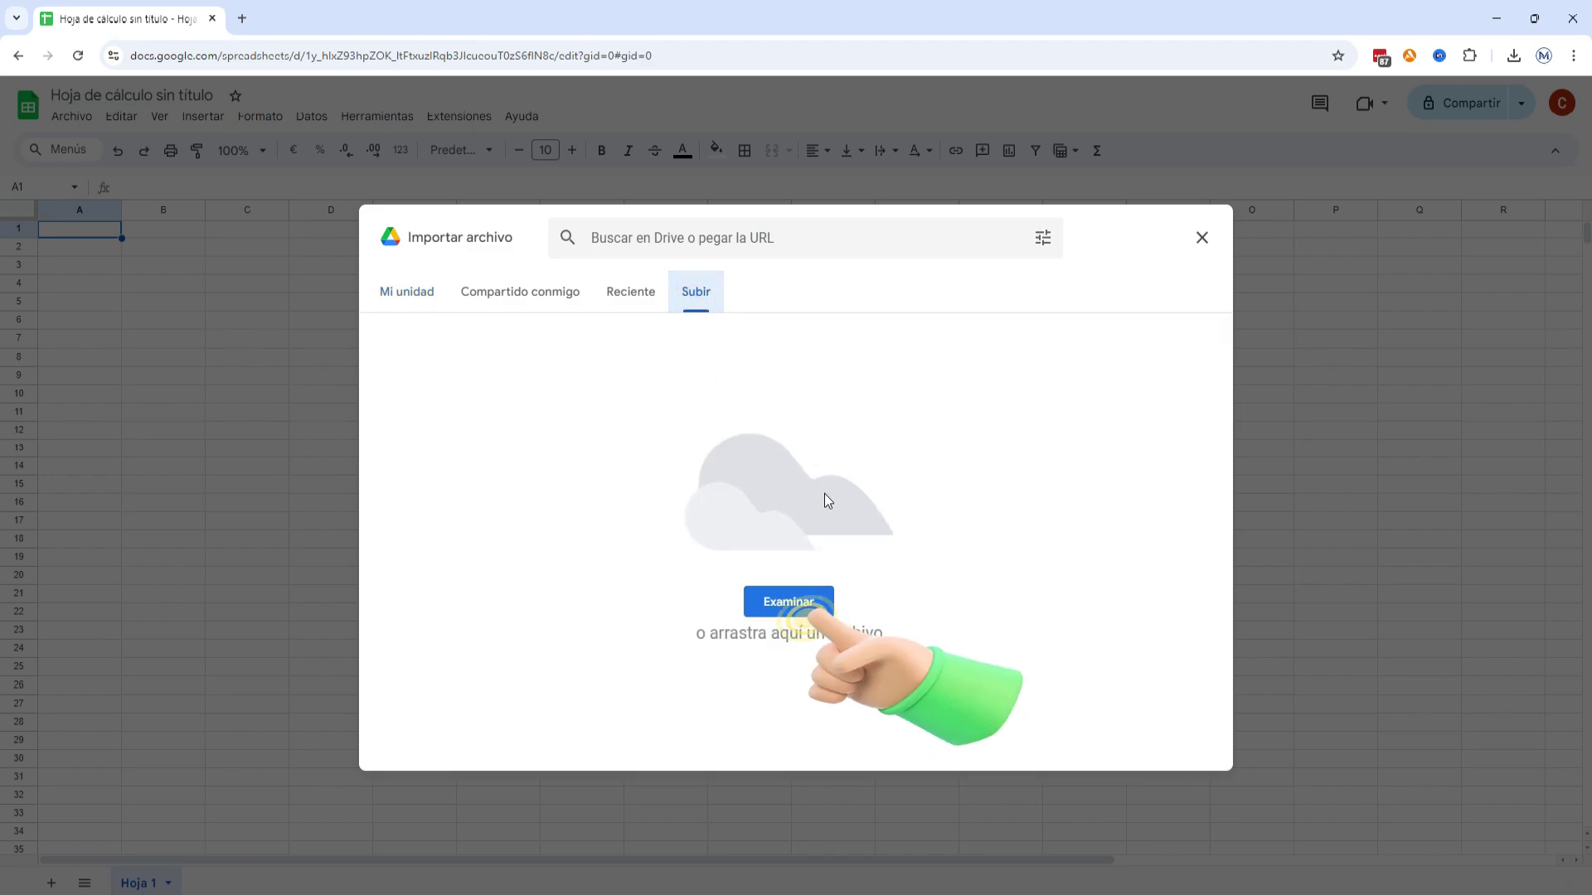
pyautogui.click(825, 606)
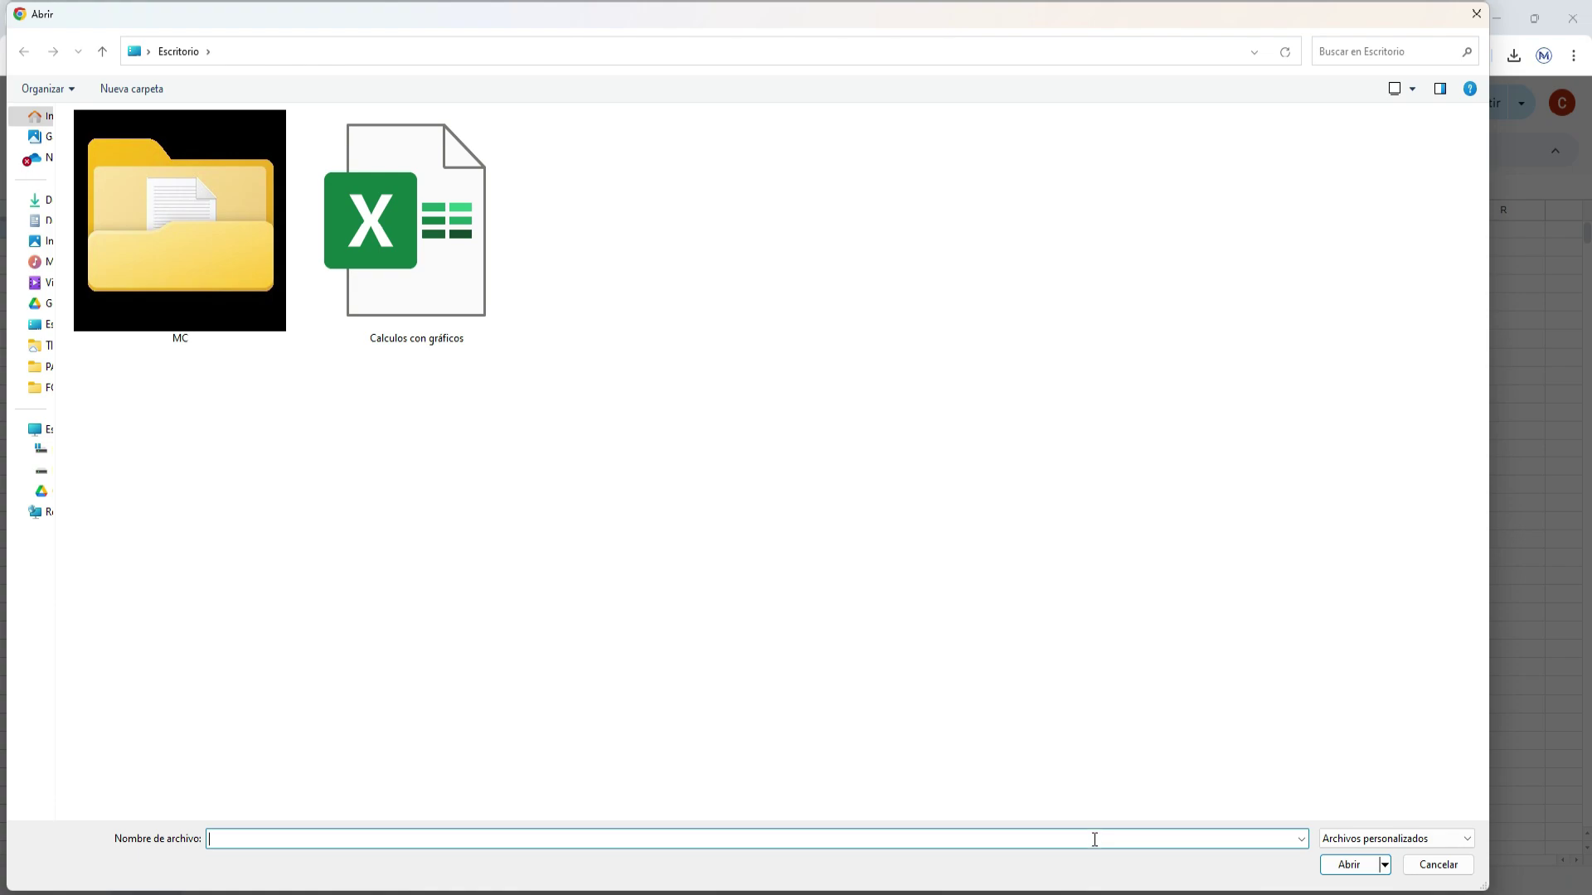
pyautogui.click(470, 308)
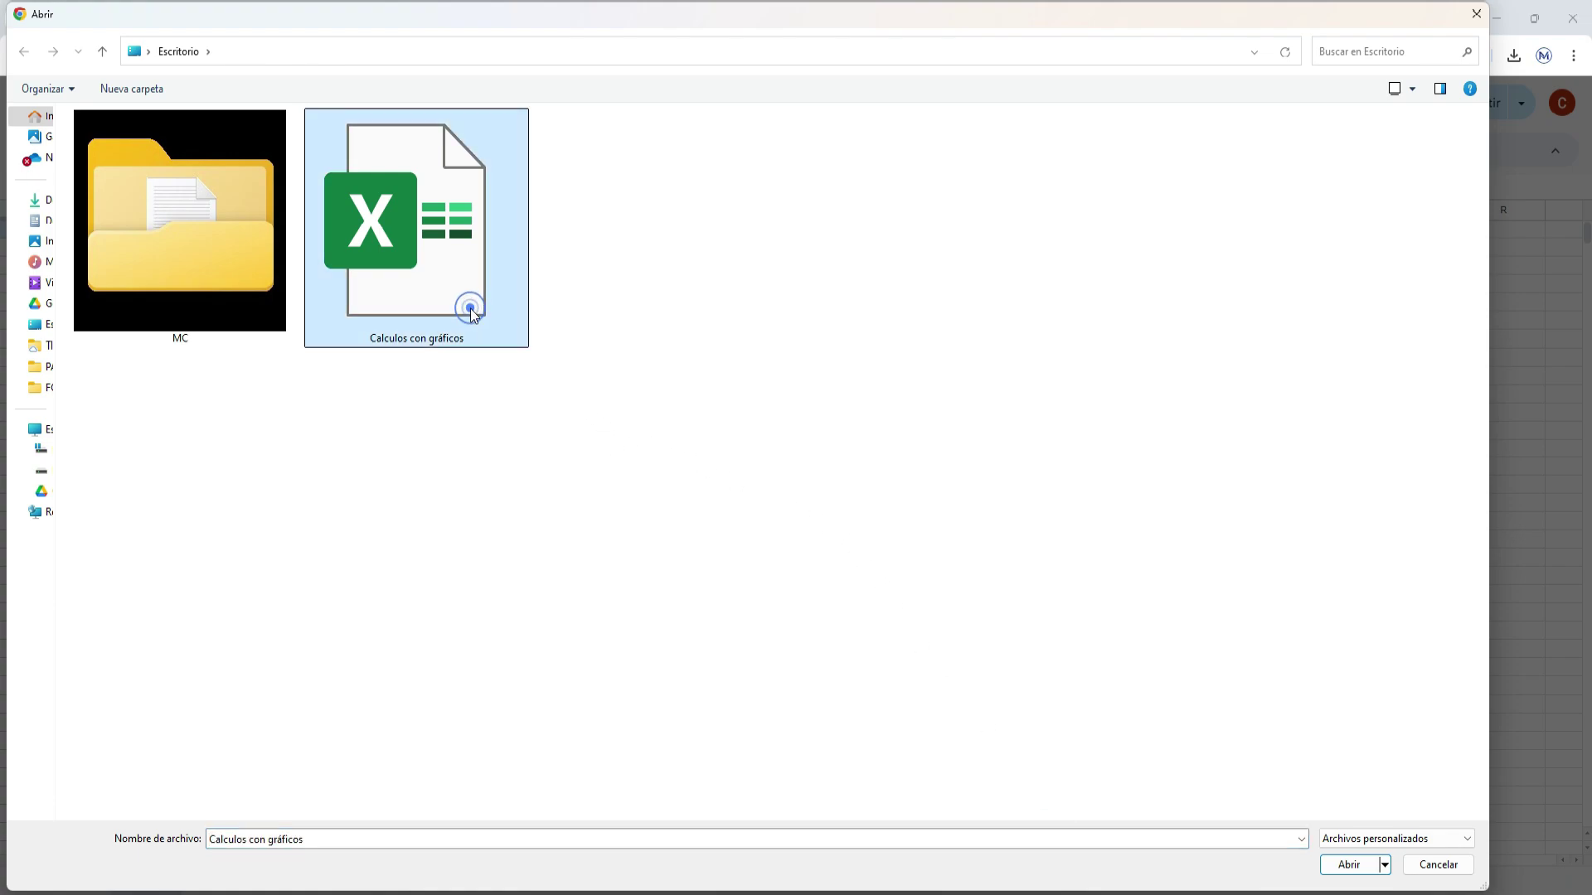
pyautogui.click(1352, 870)
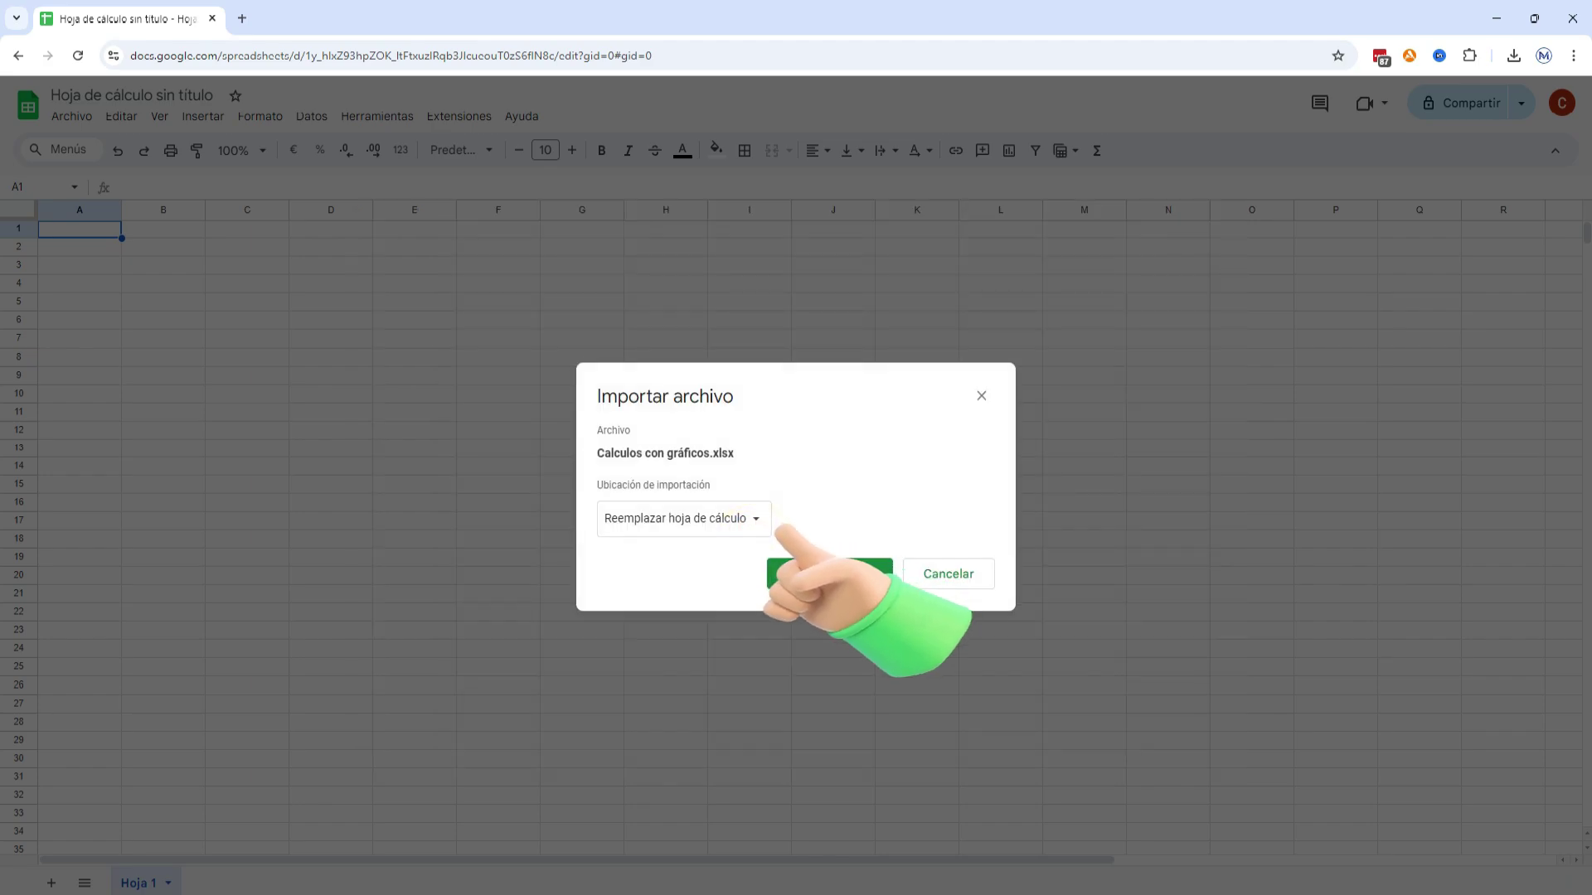
pyautogui.click(762, 522)
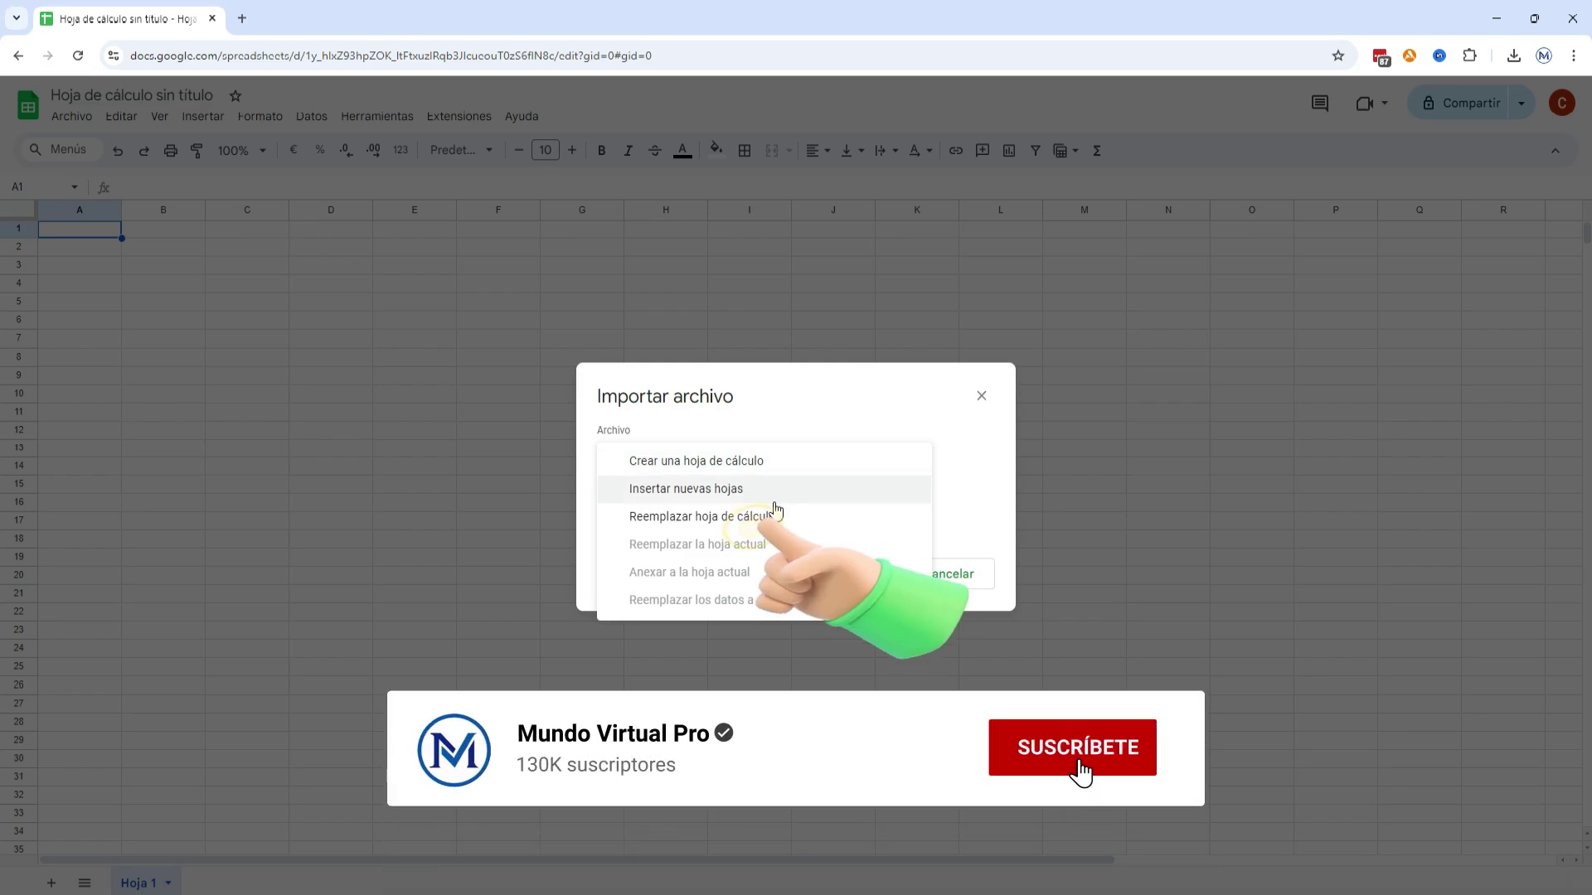
pyautogui.click(777, 516)
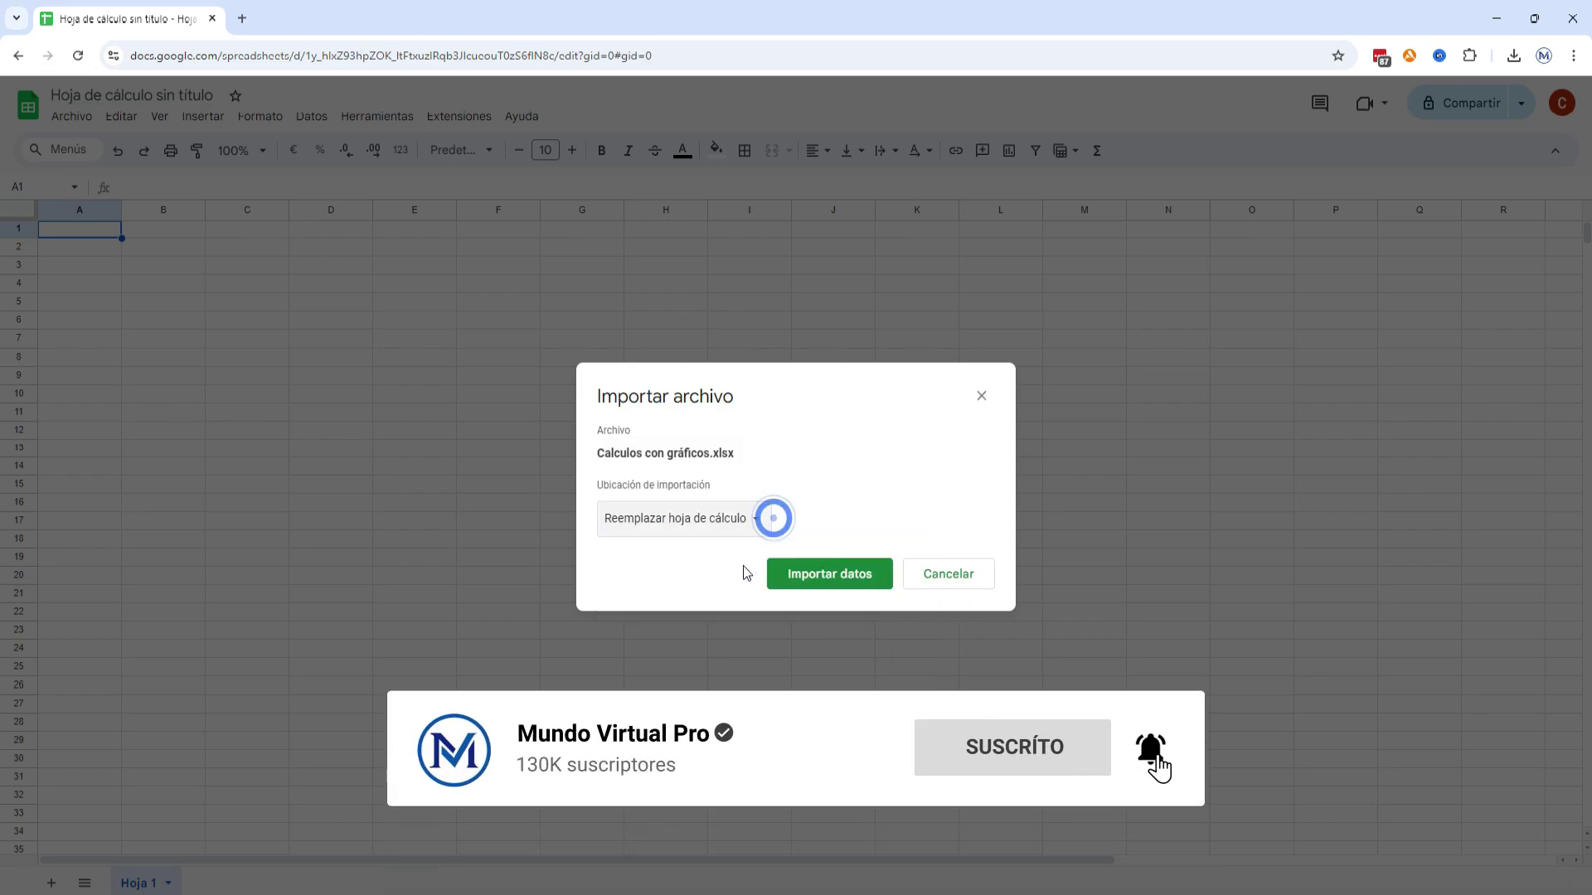
pyautogui.click(846, 574)
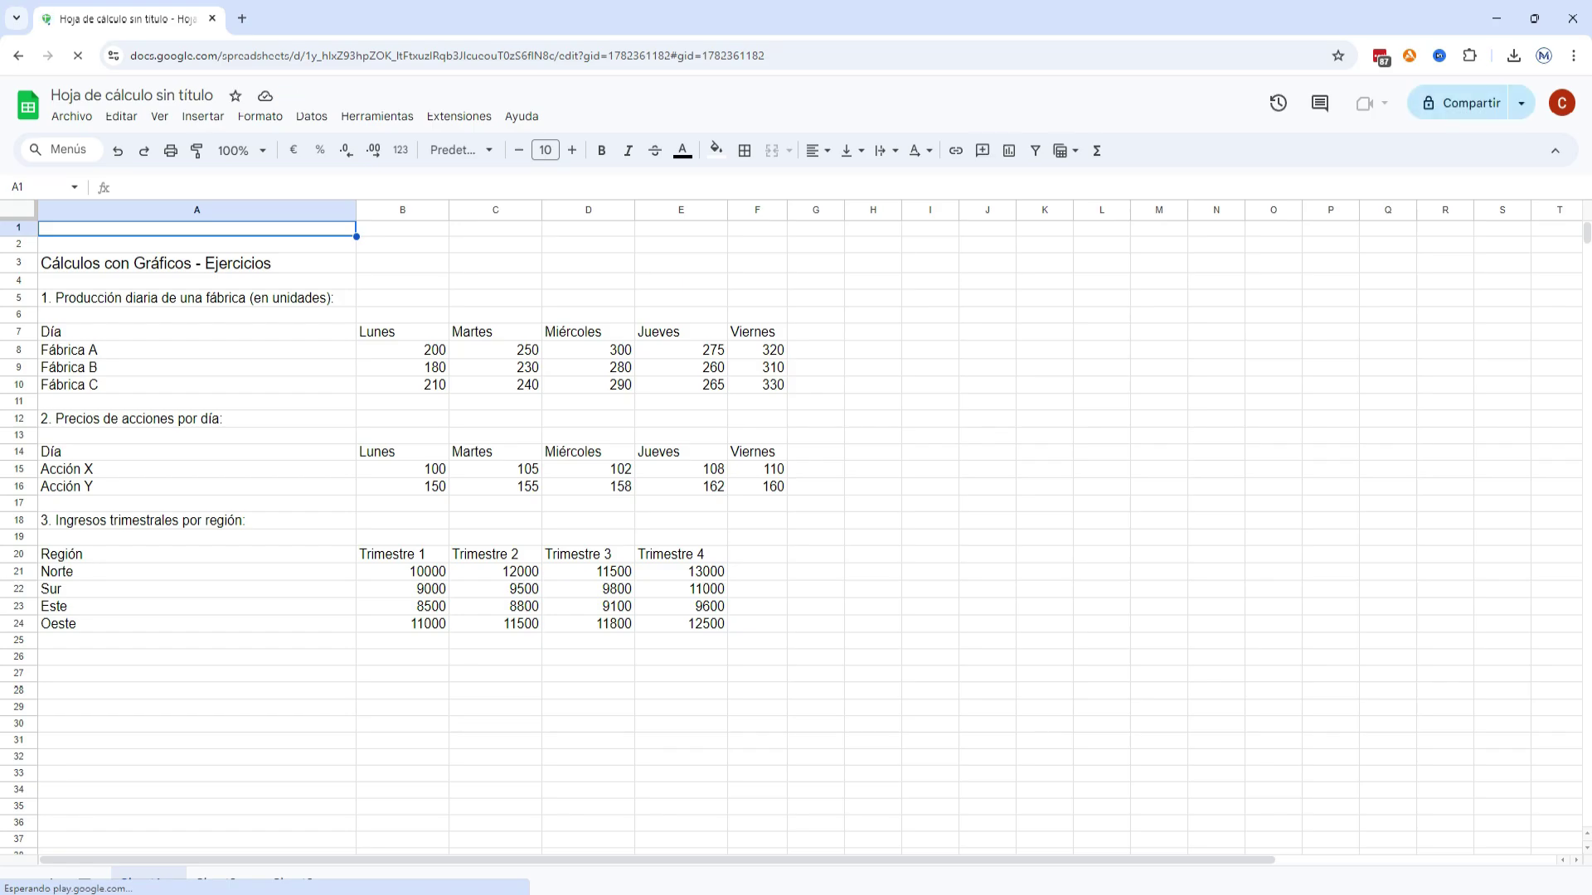
# - Merge the title cells A3:E3 and centre the title
pyautogui.moveTo(285, 273); pyautogui.dragTo(689, 263)
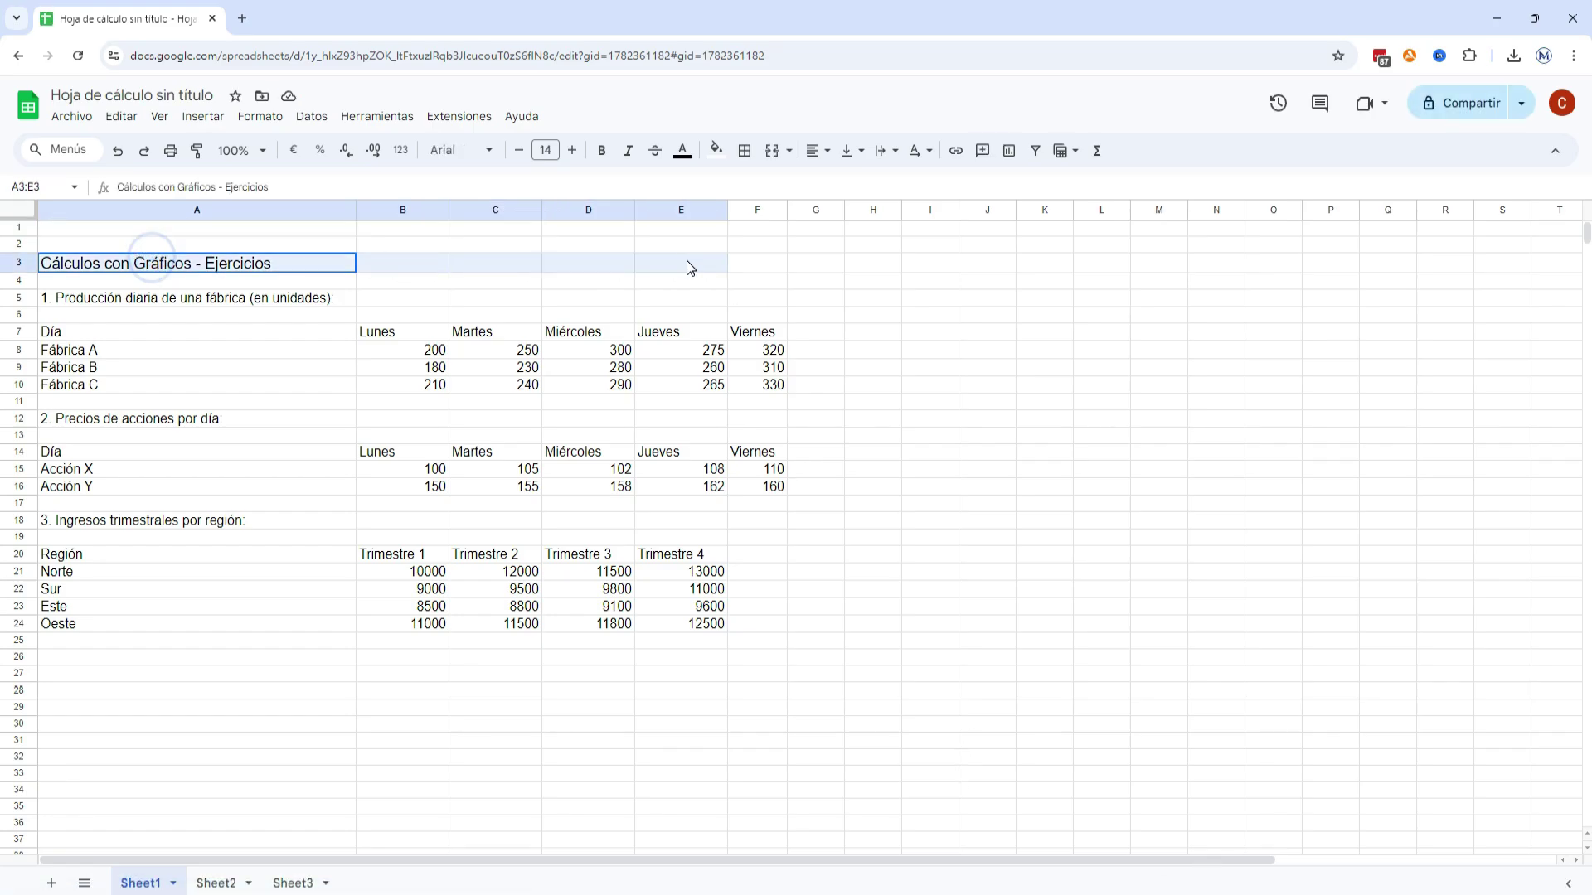
pyautogui.click(770, 151)
pyautogui.click(827, 160)
pyautogui.click(837, 182)
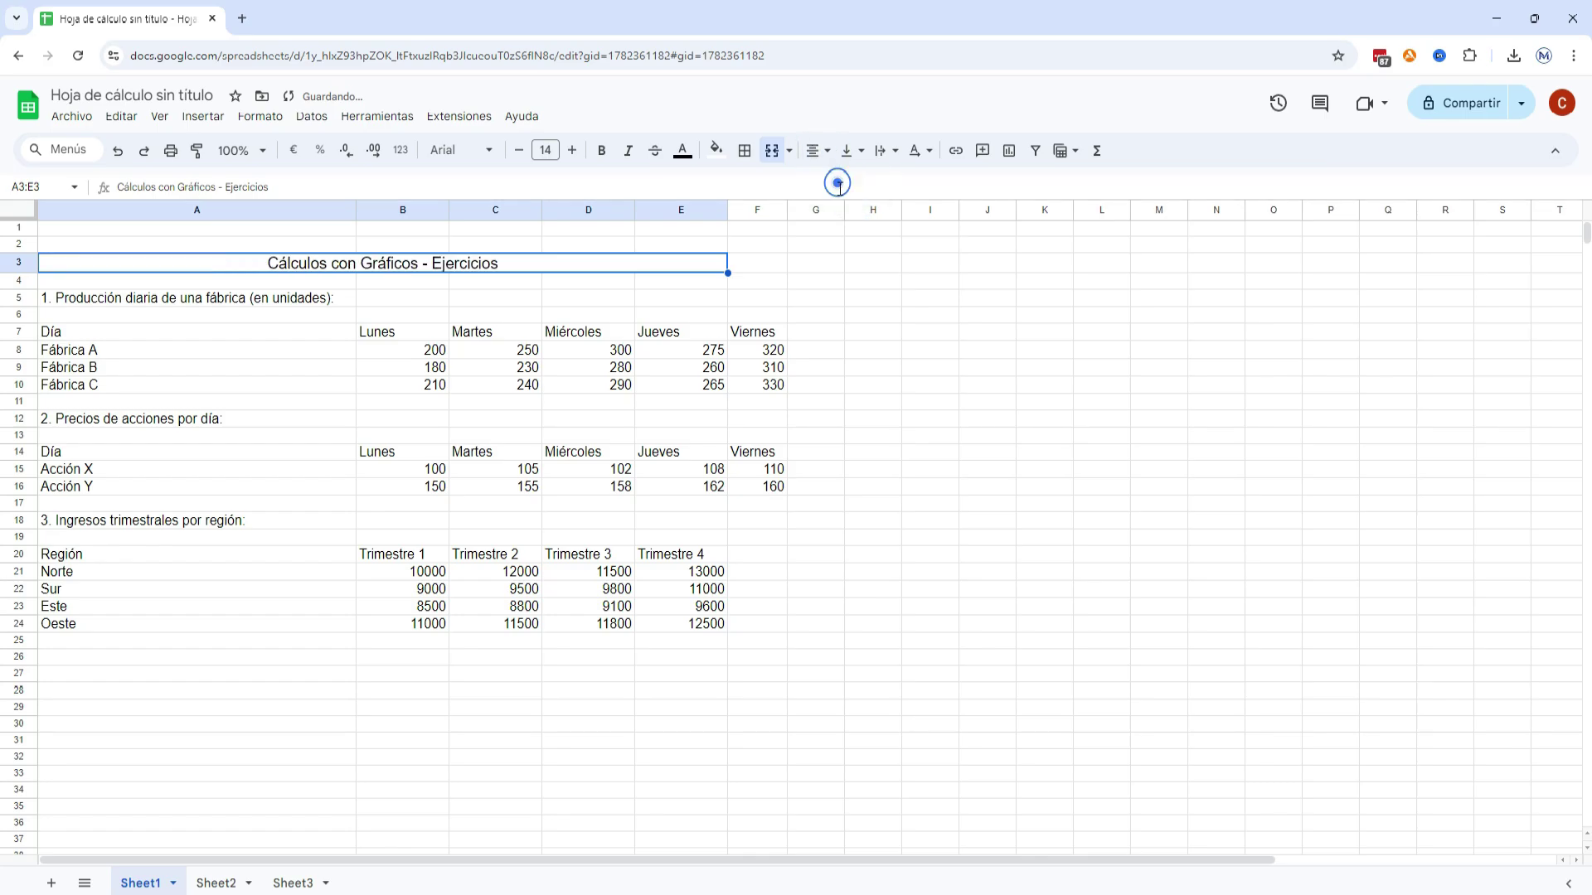
# - Give all borders to the three tables A6:F10, A13:F16 and A20:F24
pyautogui.moveTo(53, 314); pyautogui.dragTo(757, 386)
pyautogui.click(750, 151)
pyautogui.click(754, 189)
pyautogui.moveTo(55, 436); pyautogui.dragTo(771, 489)
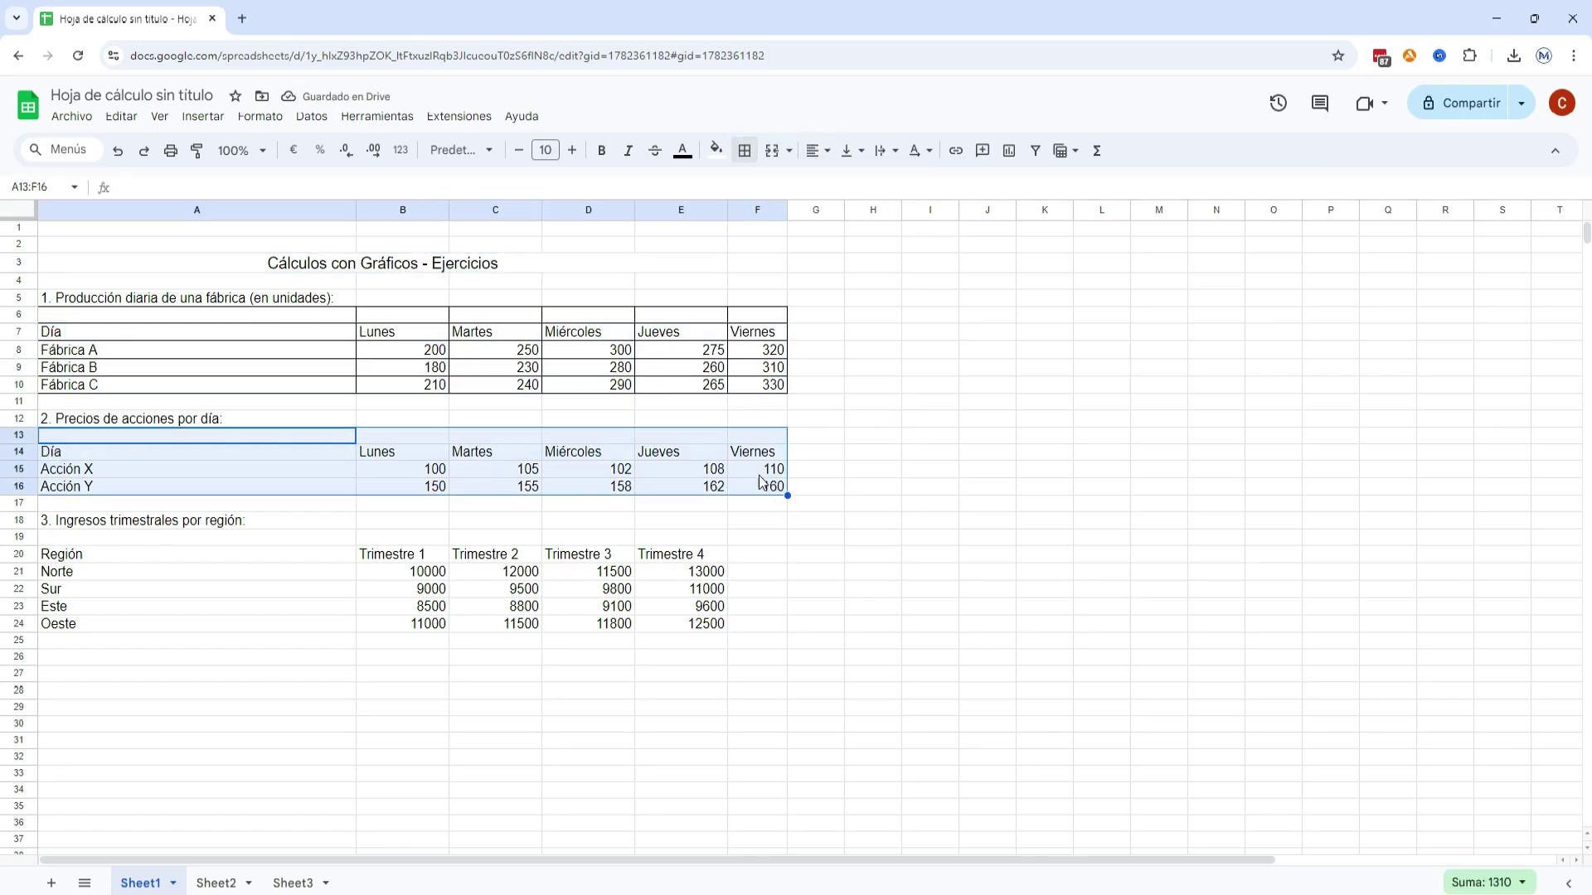
pyautogui.click(746, 152)
pyautogui.click(754, 189)
pyautogui.moveTo(62, 554); pyautogui.dragTo(739, 630)
pyautogui.click(745, 152)
pyautogui.click(753, 189)
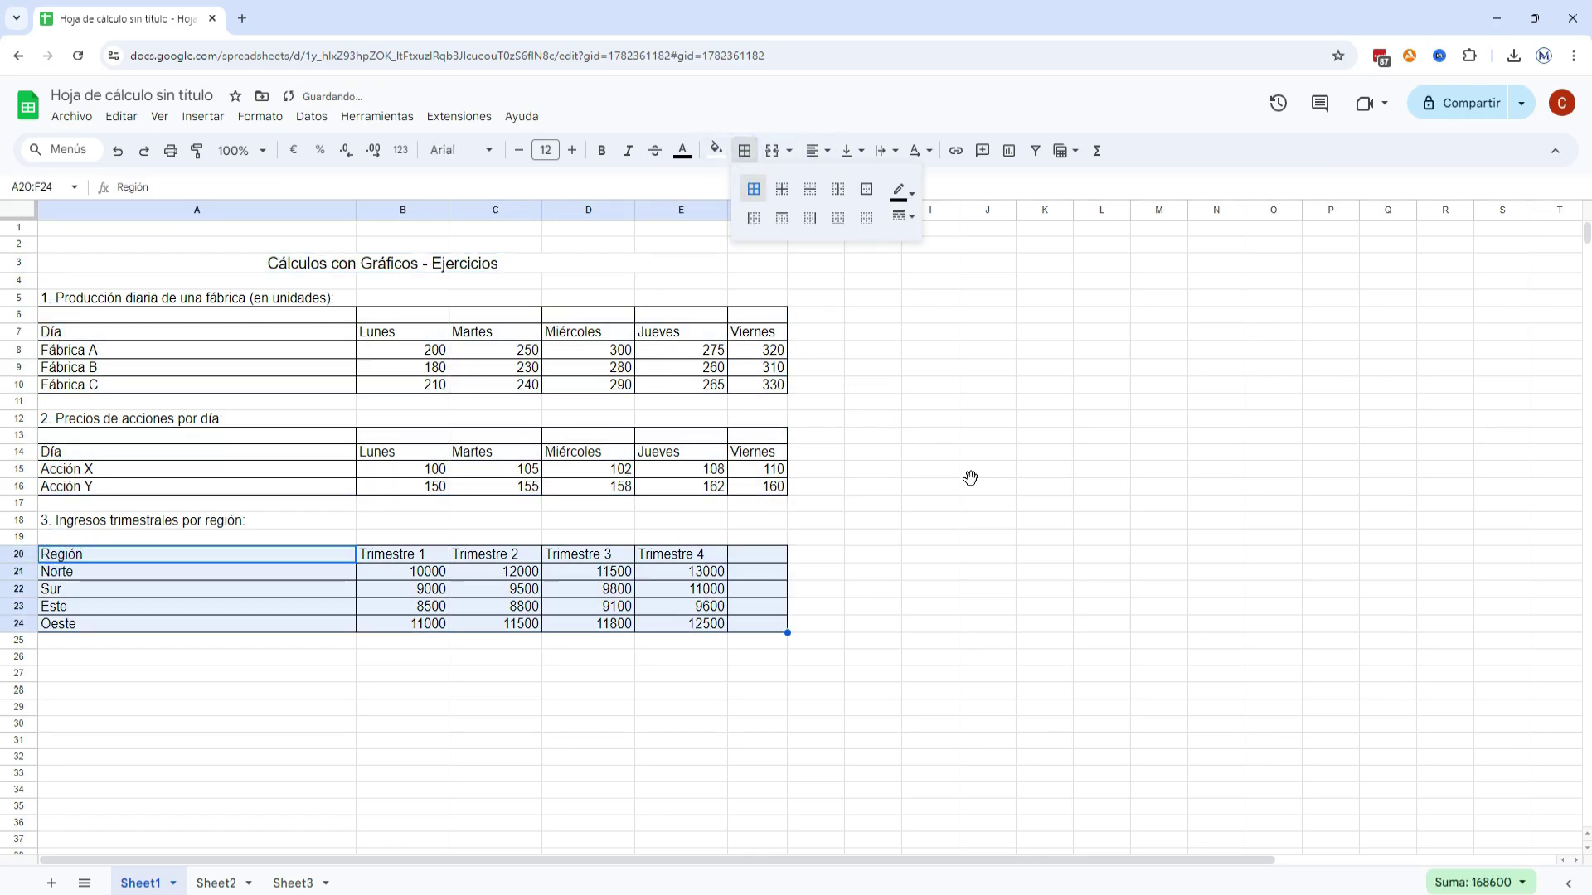
# - Format the title as size 14, bold, blue text
pyautogui.click(348, 263)
pyautogui.click(572, 150)
pyautogui.click(572, 150)
pyautogui.click(603, 152)
pyautogui.click(682, 150)
pyautogui.click(796, 331)
pyautogui.click(1045, 790)
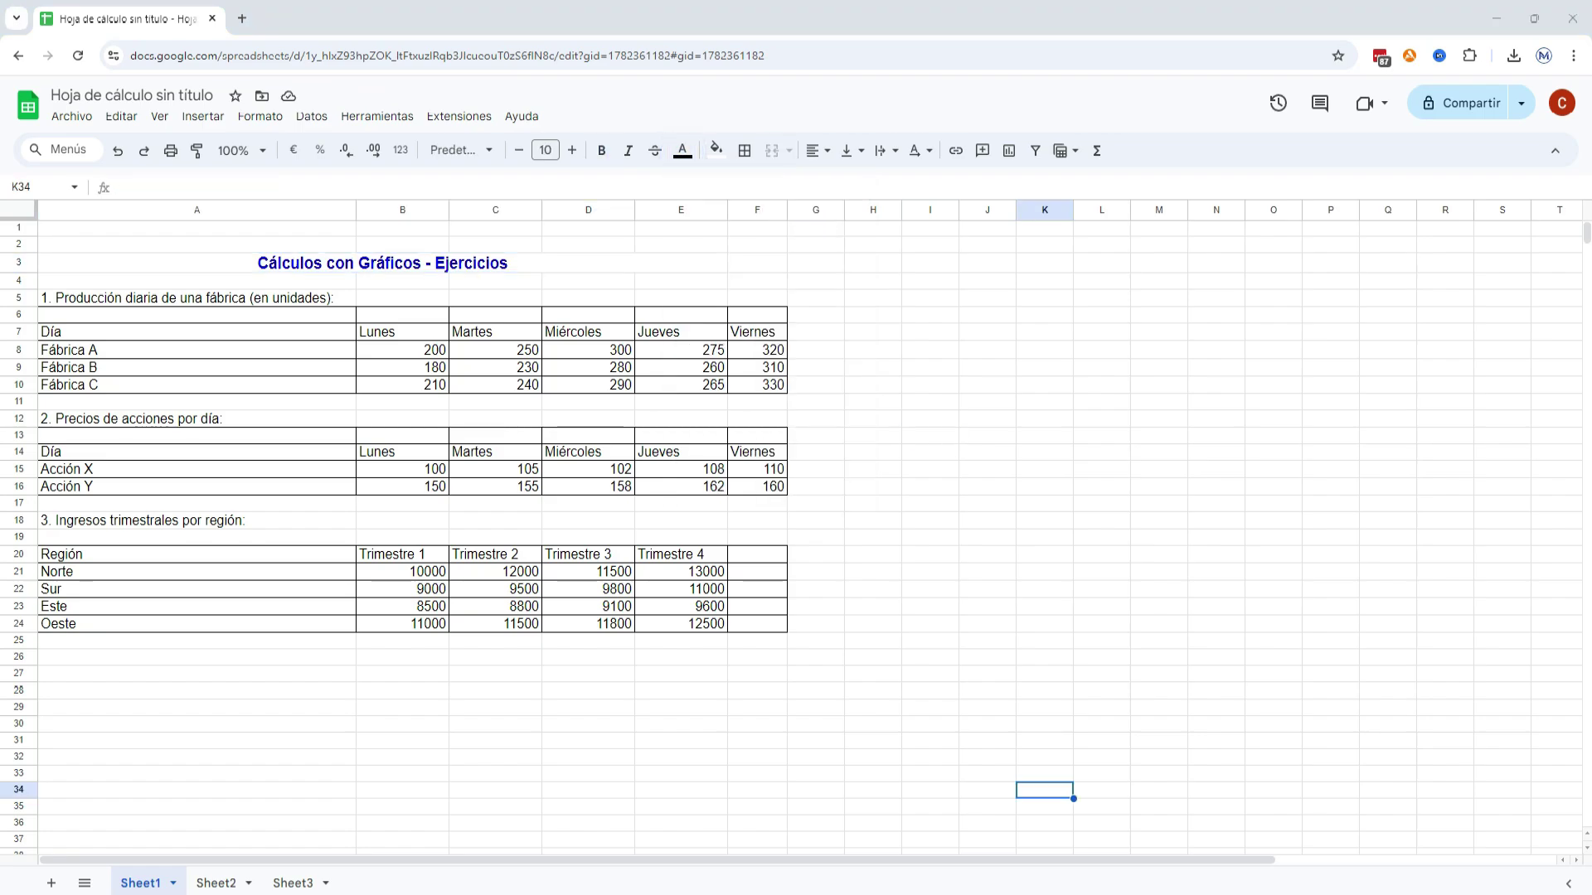
# - Copy the PDF's daily production chart and paste it beside the first table
pyautogui.hotkey('alt', 'Tab')
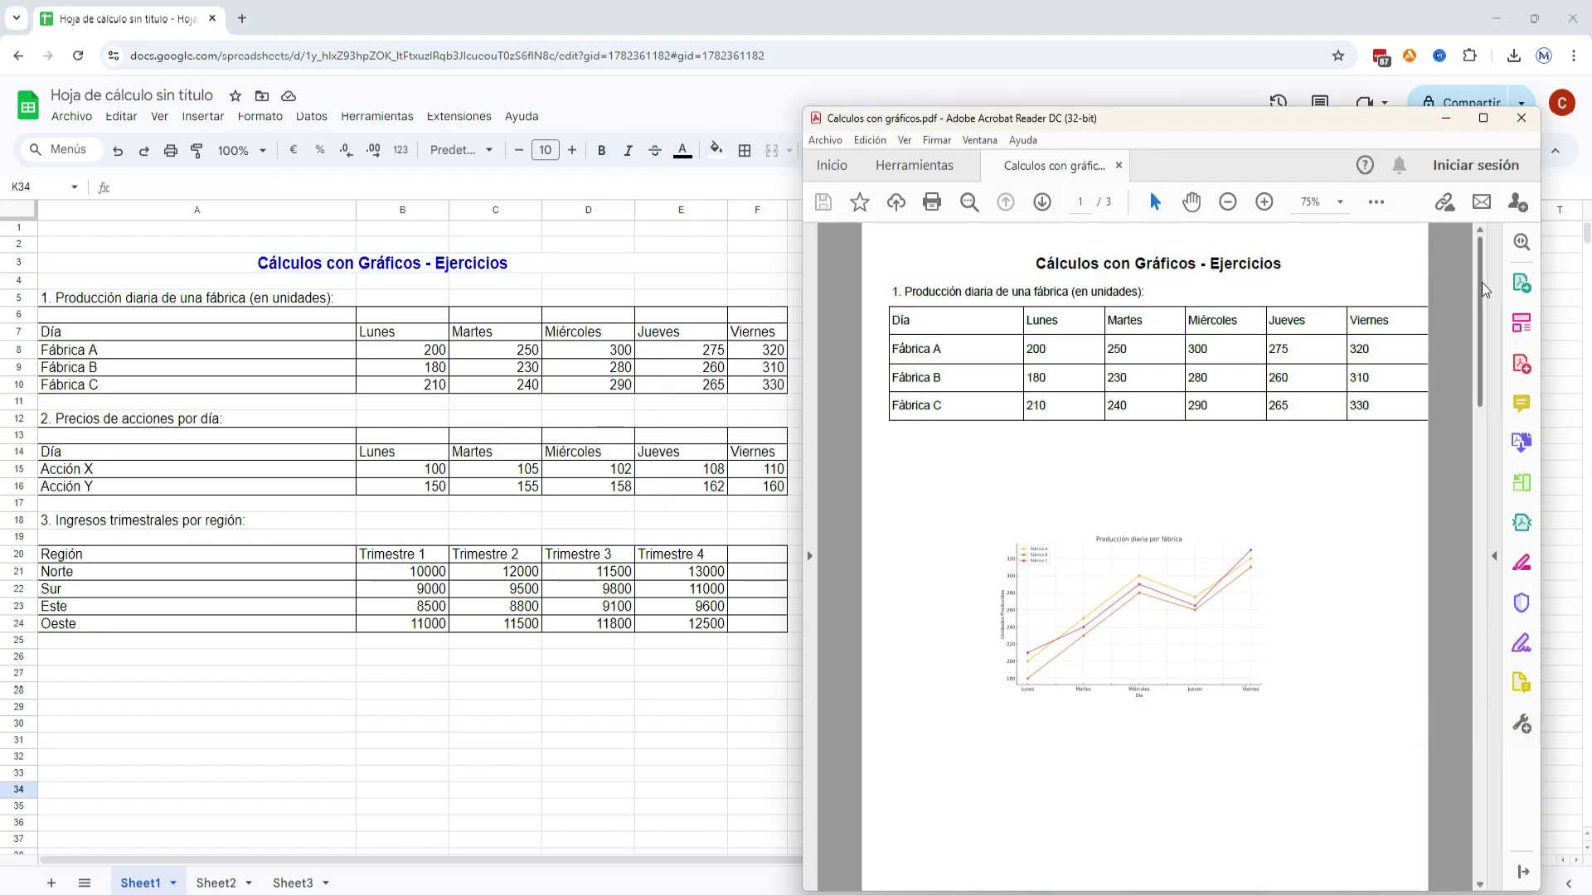
pyautogui.moveTo(1483, 290); pyautogui.dragTo(1497, 528)
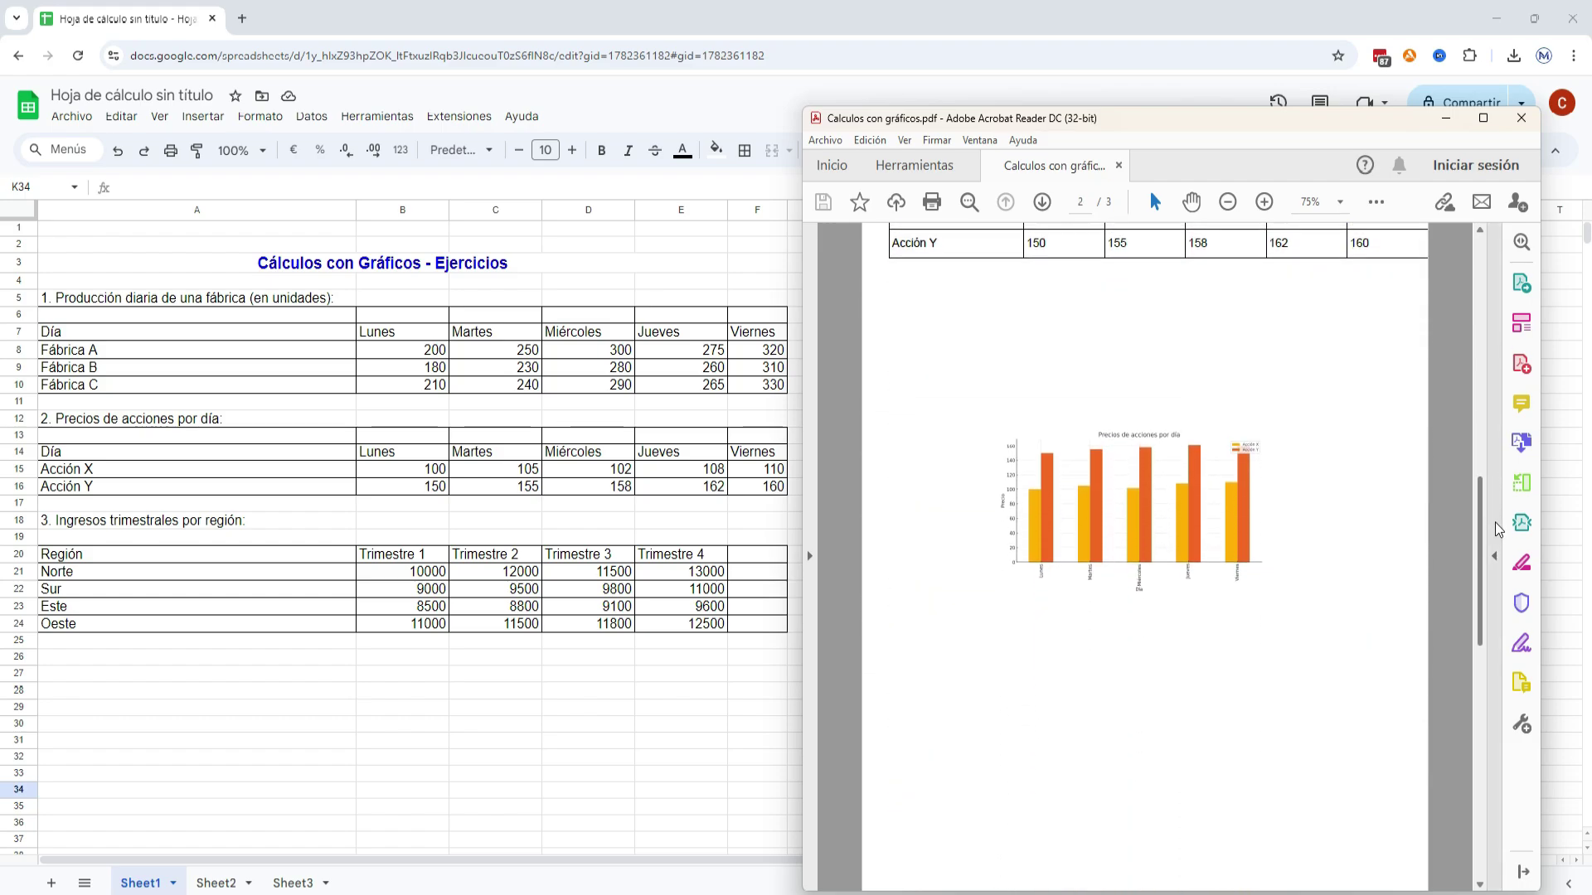
pyautogui.scroll(-5, 1326, 531)
pyautogui.press('Home')
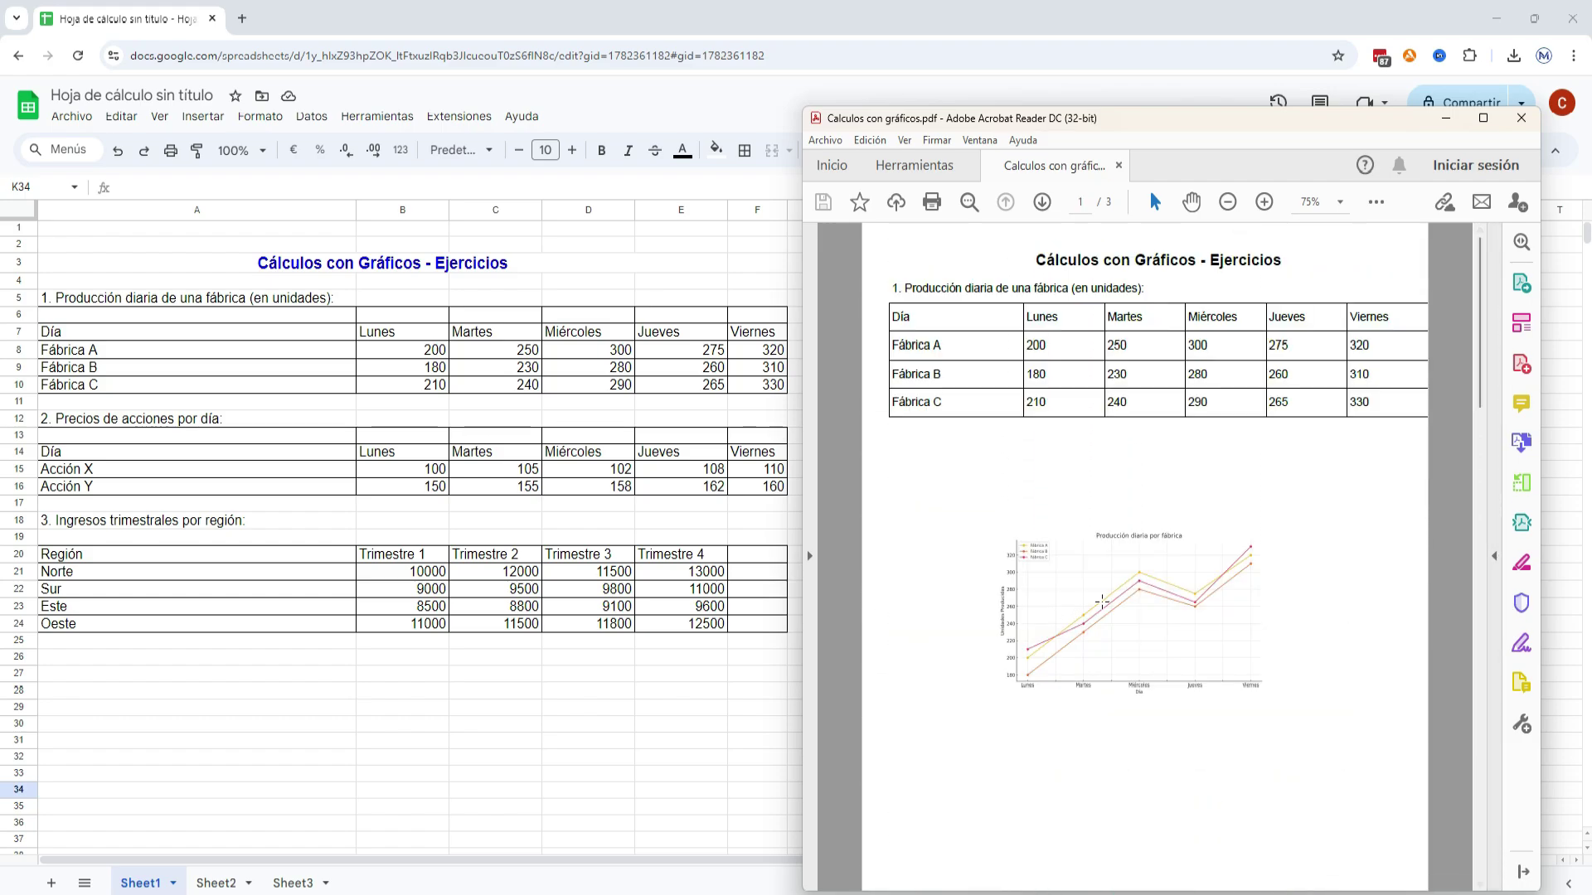
pyautogui.click(1101, 602)
pyautogui.rightClick(1103, 605)
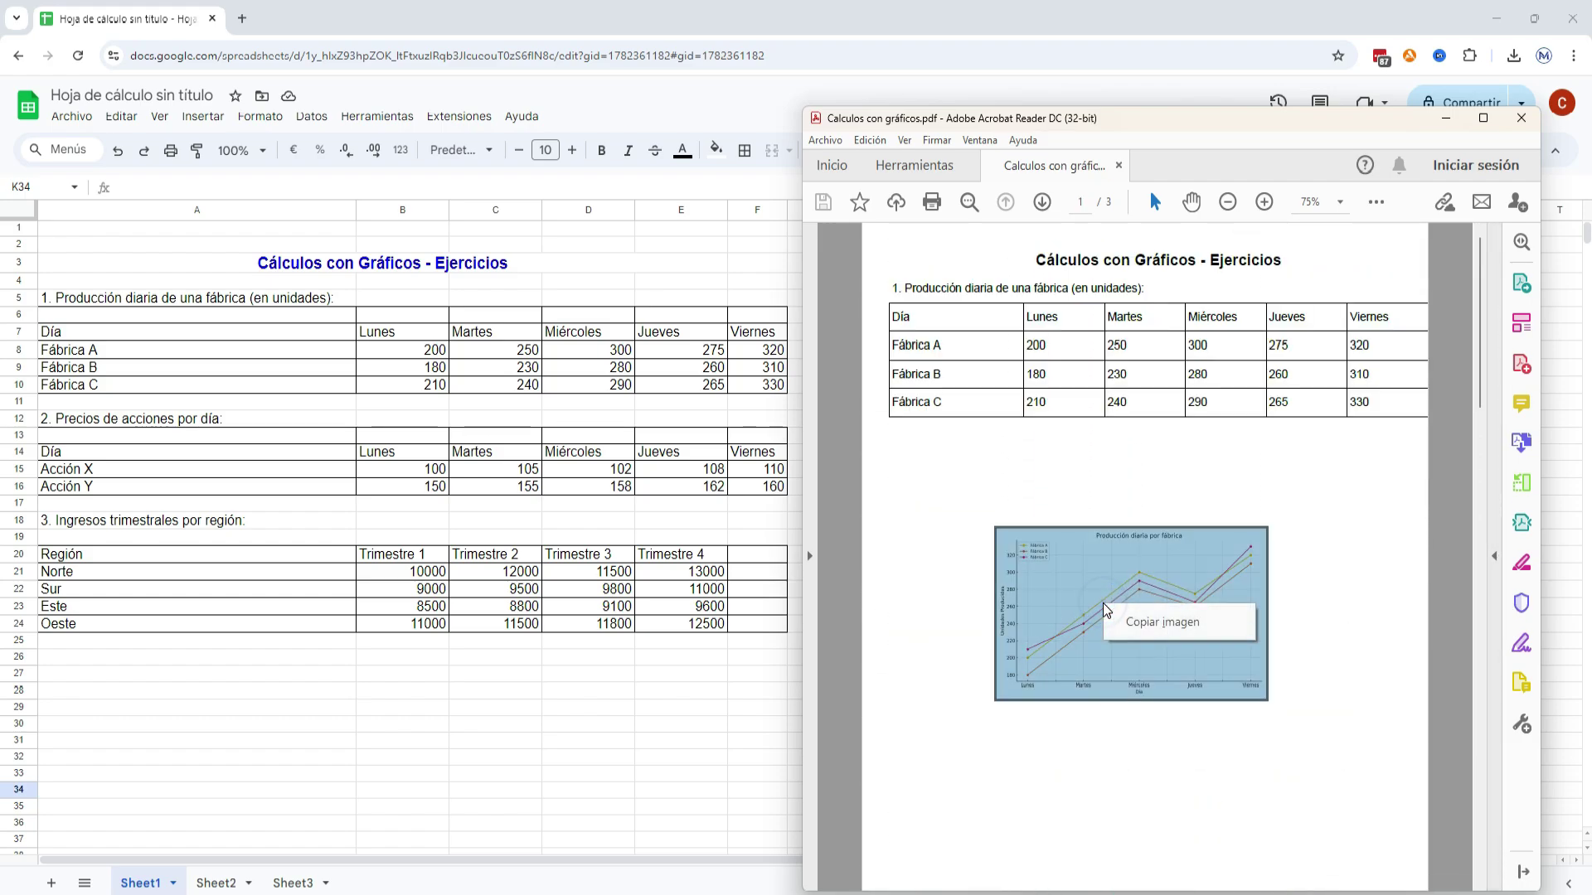
pyautogui.click(1138, 631)
pyautogui.hotkey('alt', 'Tab')
pyautogui.hotkey('ctrl', 'v')
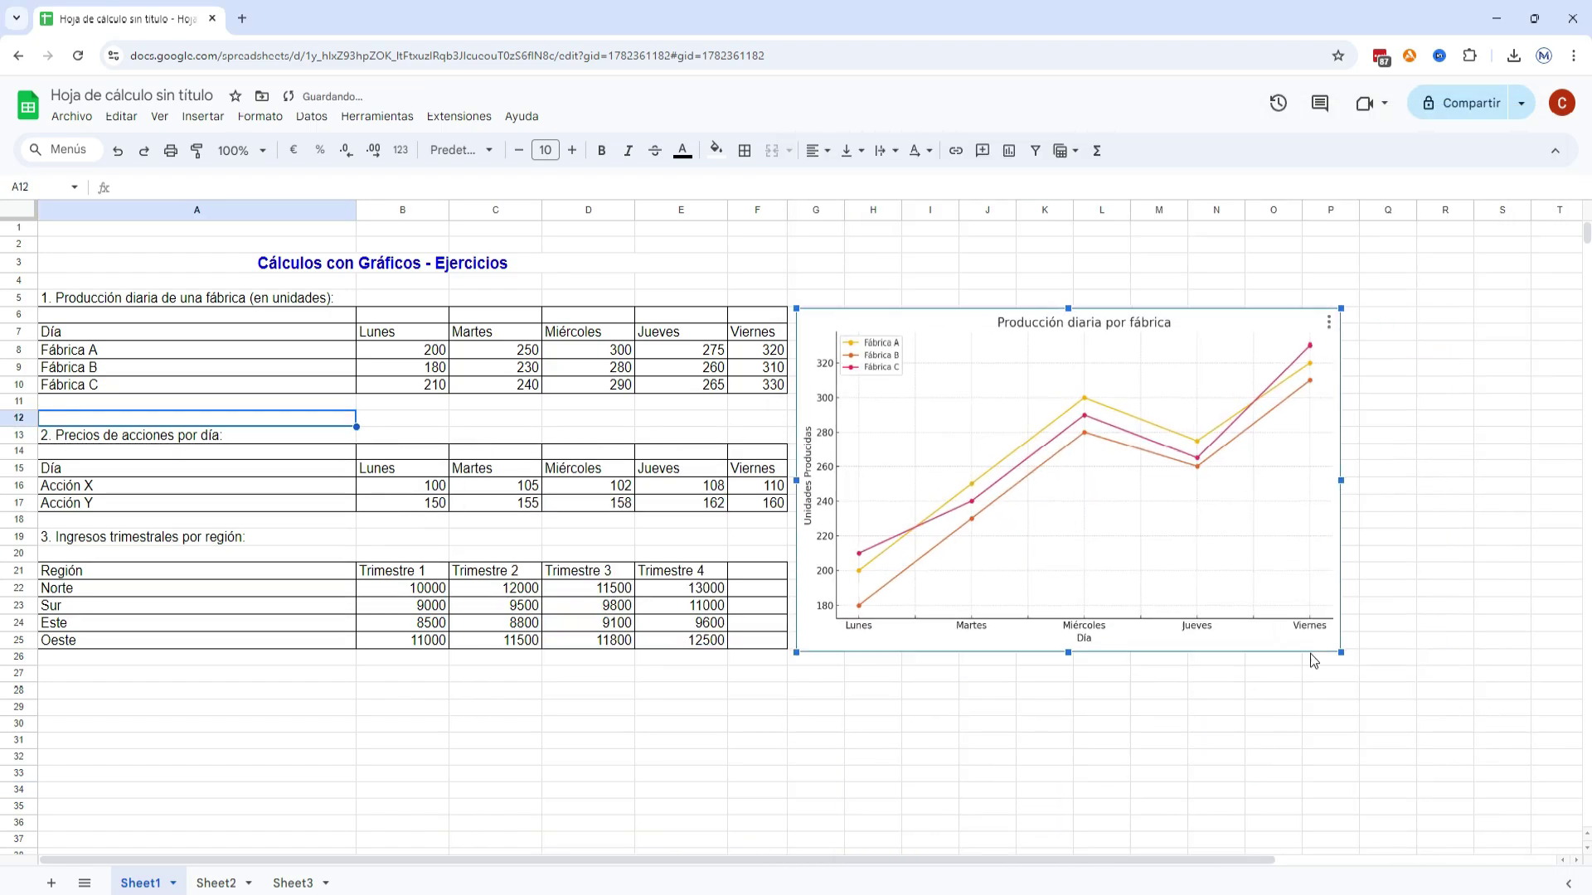
# - Paste the stock-price bar chart at cell A28 below the tables and resize it
pyautogui.hotkey('alt', 'Tab')
# - Paste the regional revenue chart at E29, shrink it and place it beside the stock-price chart
pyautogui.hotkey('alt', 'Tab')
pyautogui.rightClick(64, 688)
pyautogui.click(125, 284)
pyautogui.scroll(-3, 114, 424)
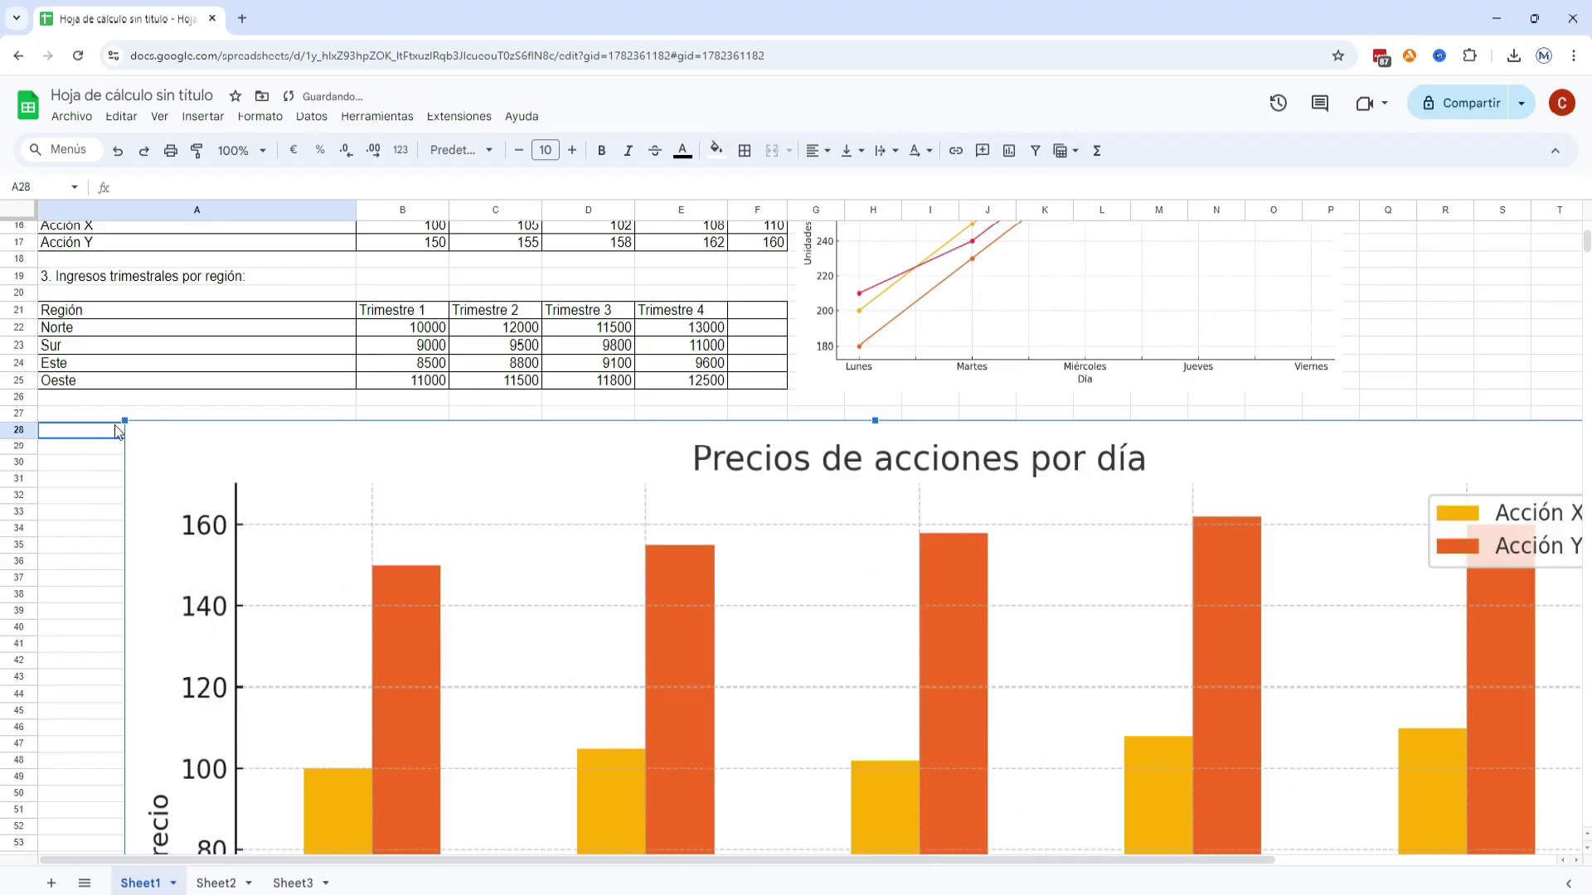
pyautogui.moveTo(124, 422); pyautogui.dragTo(514, 661)
pyautogui.moveTo(829, 746); pyautogui.dragTo(306, 671)
pyautogui.click(995, 611)
pyautogui.scroll(3, 995, 611)
pyautogui.hotkey('alt', 'Tab')
pyautogui.rightClick(1149, 674)
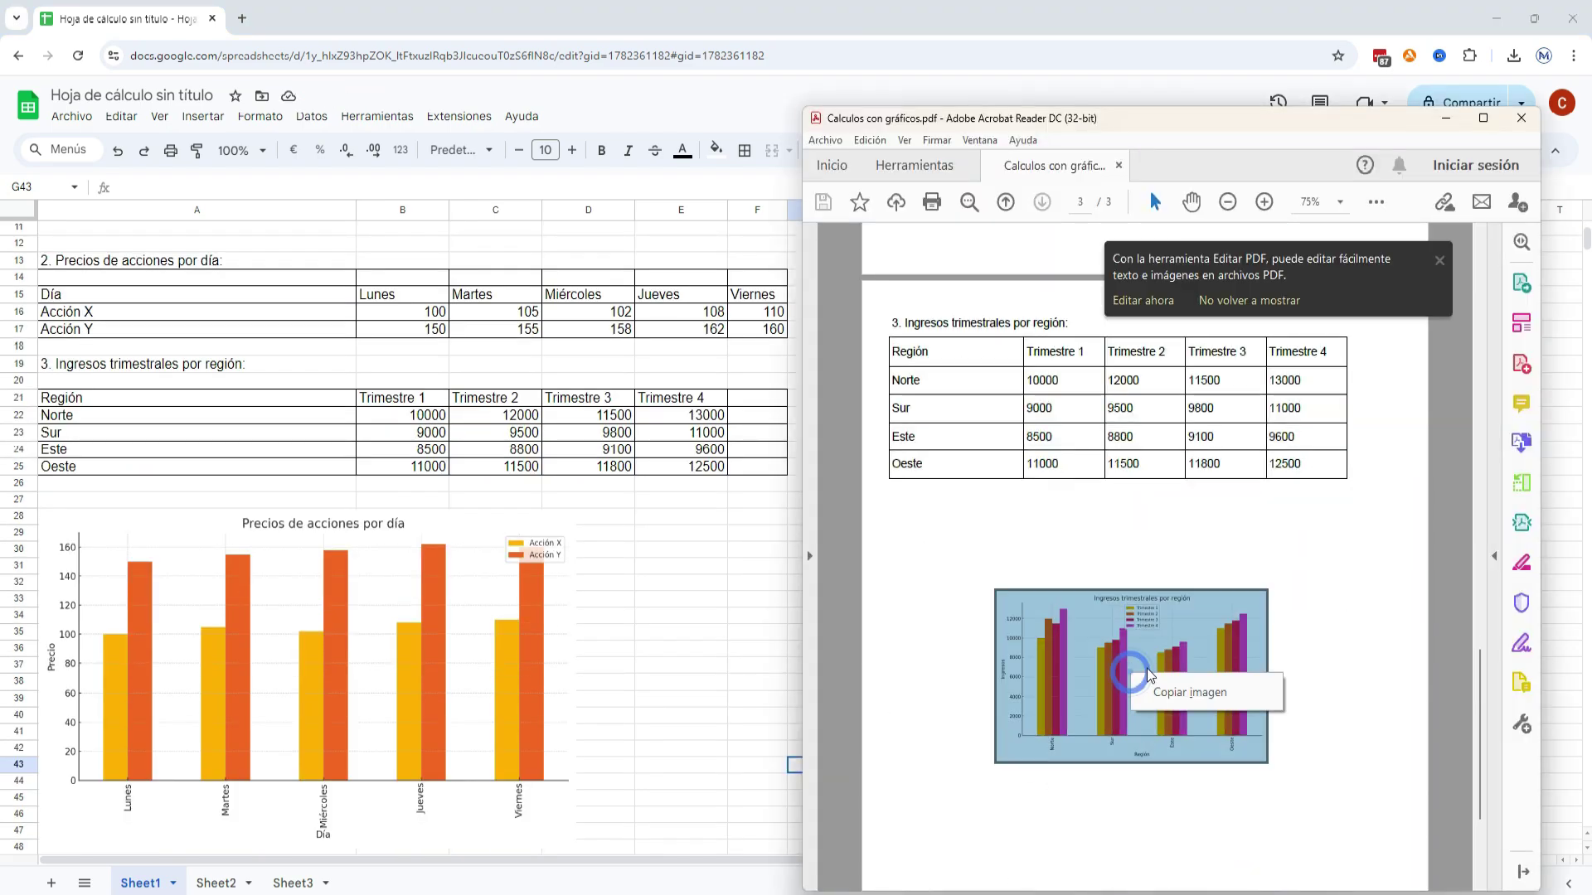
pyautogui.click(1189, 692)
pyautogui.hotkey('alt', 'Tab')
pyautogui.click(675, 533)
pyautogui.hotkey('ctrl', 'v')
pyautogui.moveTo(256, 597); pyautogui.dragTo(842, 660)
pyautogui.moveTo(948, 696); pyautogui.dragTo(692, 551)
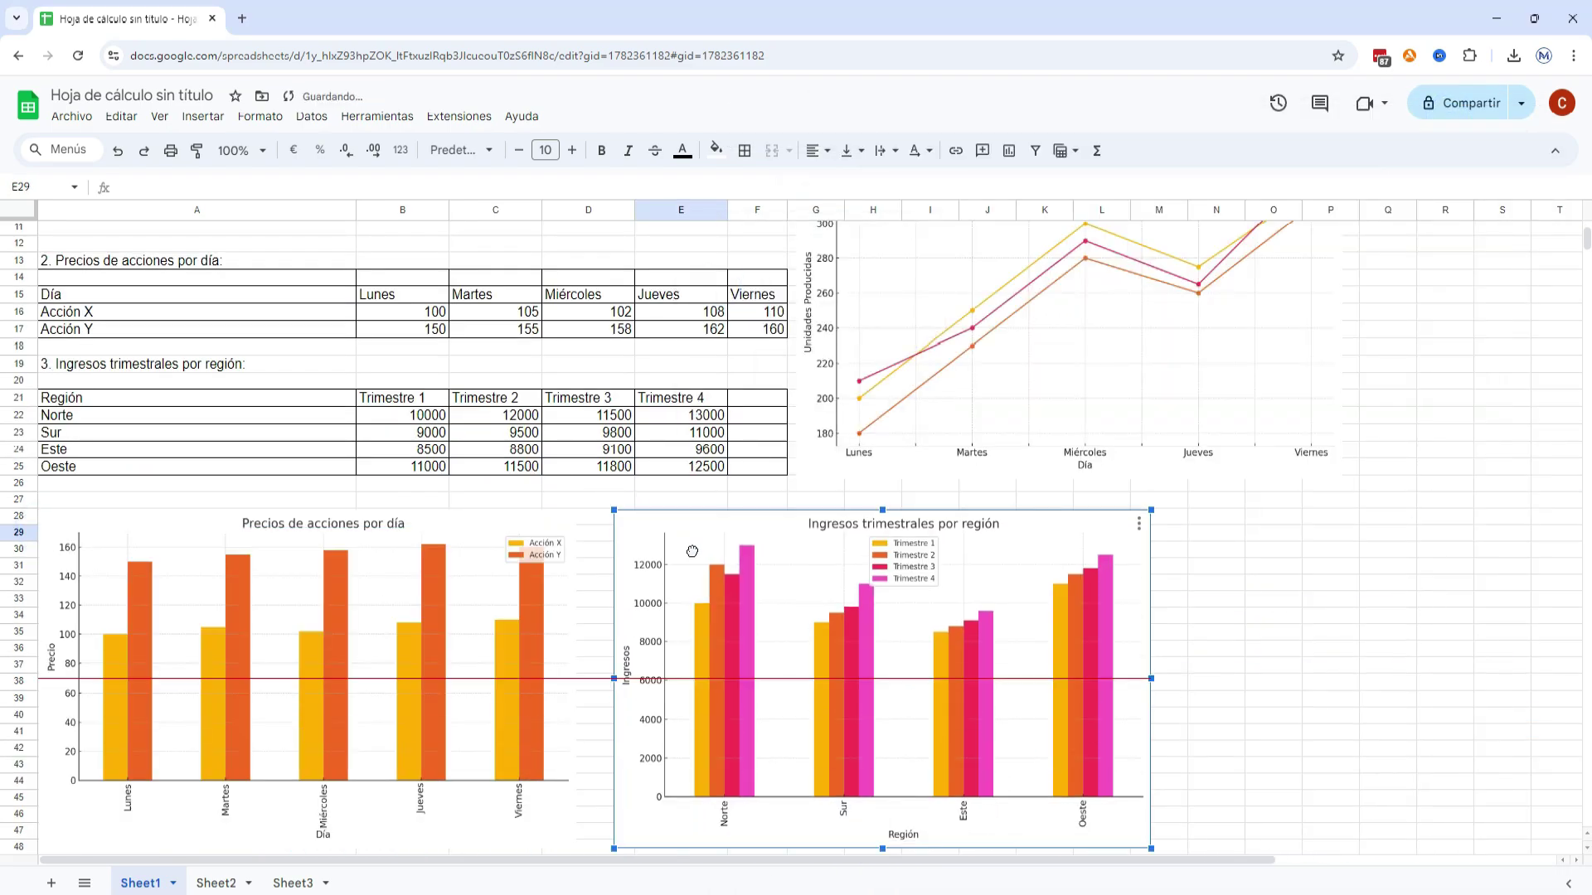
pyautogui.click(1343, 757)
pyautogui.scroll(4, 1397, 746)
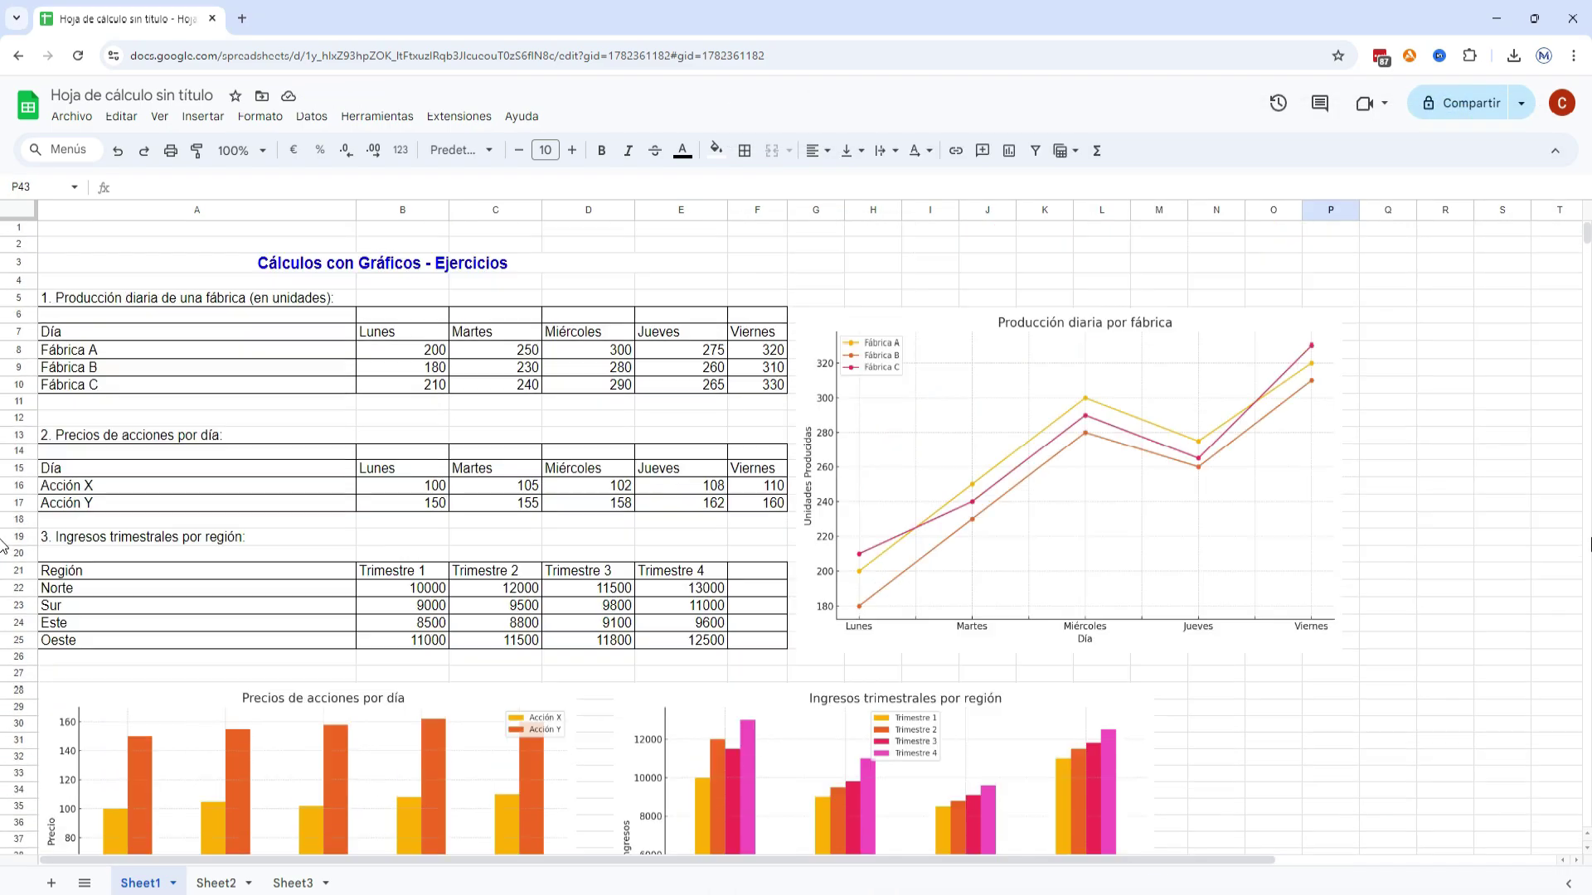
pyautogui.hotkey('alt', 'Tab')
pyautogui.click(1439, 263)
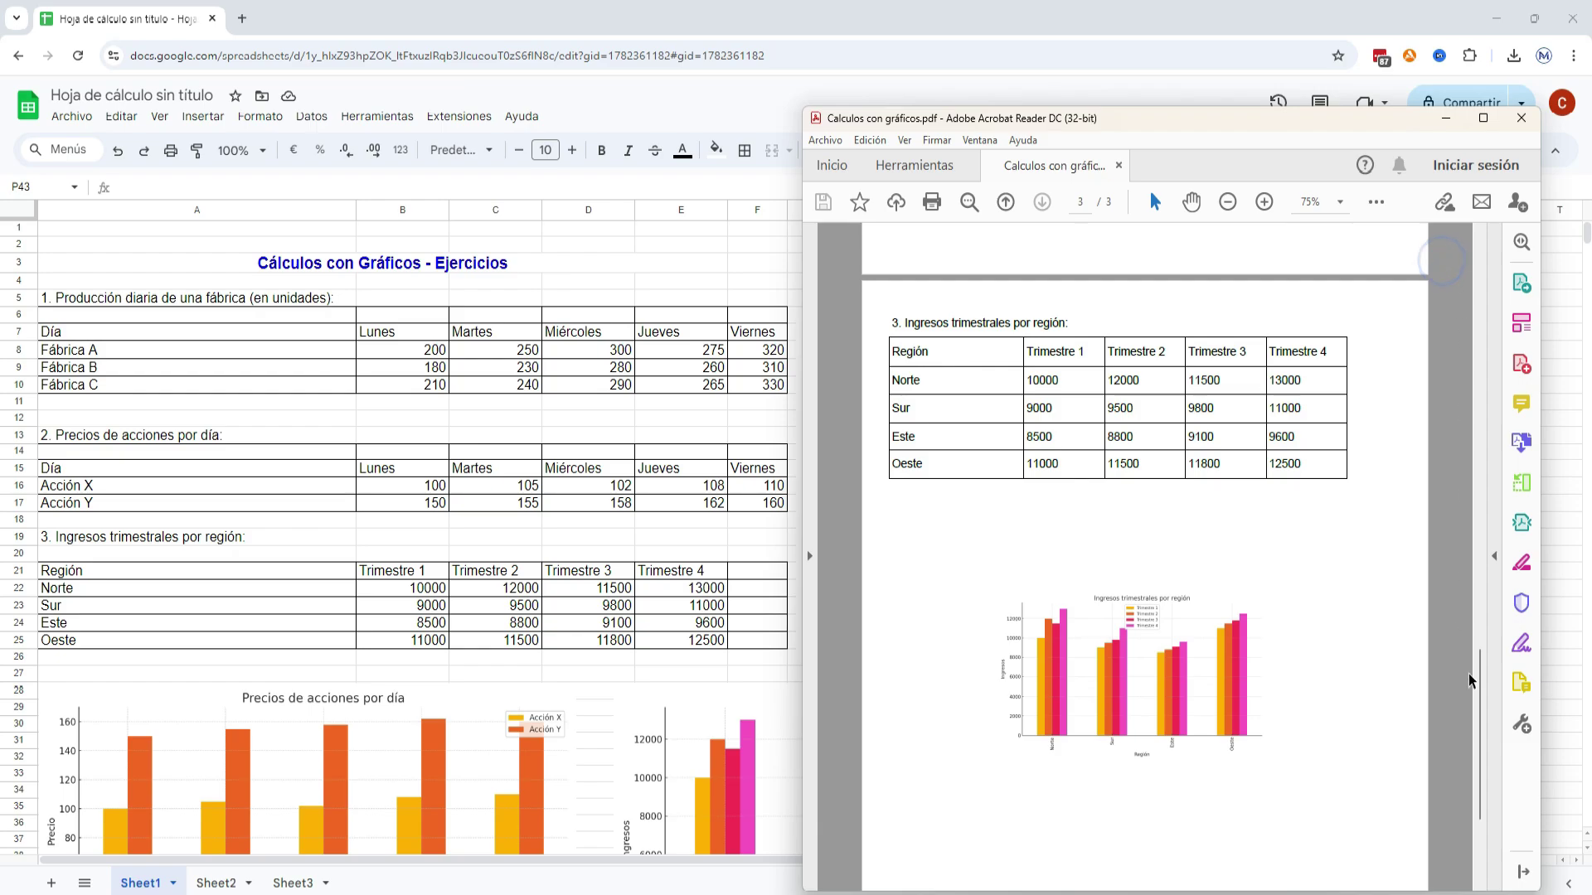
# - Minimize Acrobat and scroll the sheet down to review the tables and three charts
pyautogui.moveTo(1481, 688); pyautogui.dragTo(1480, 270)
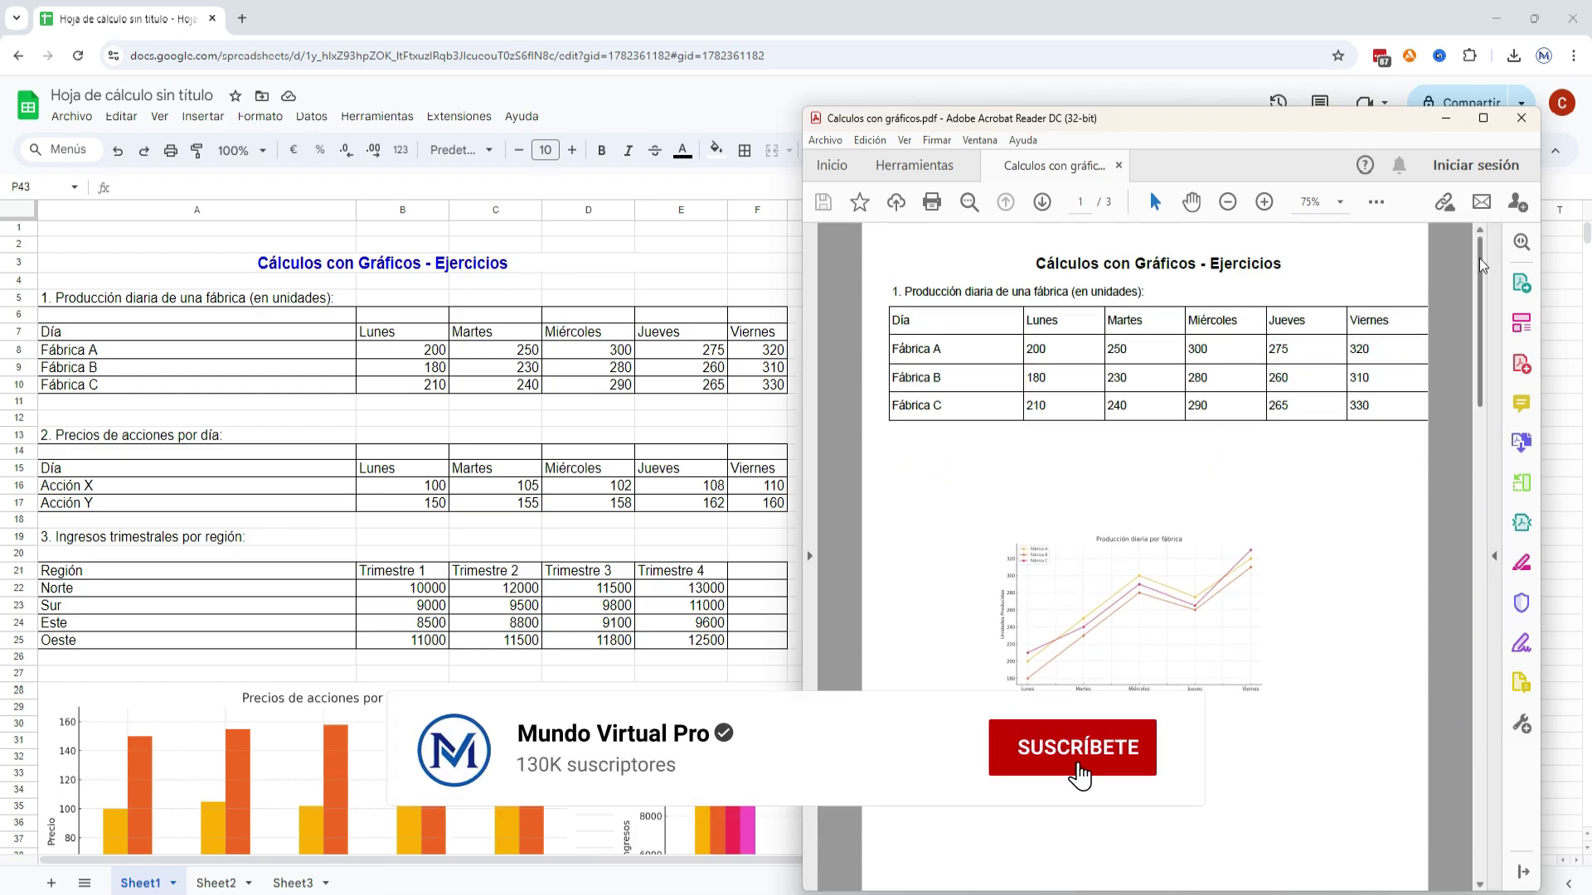
pyautogui.moveTo(1481, 265); pyautogui.dragTo(1466, 444)
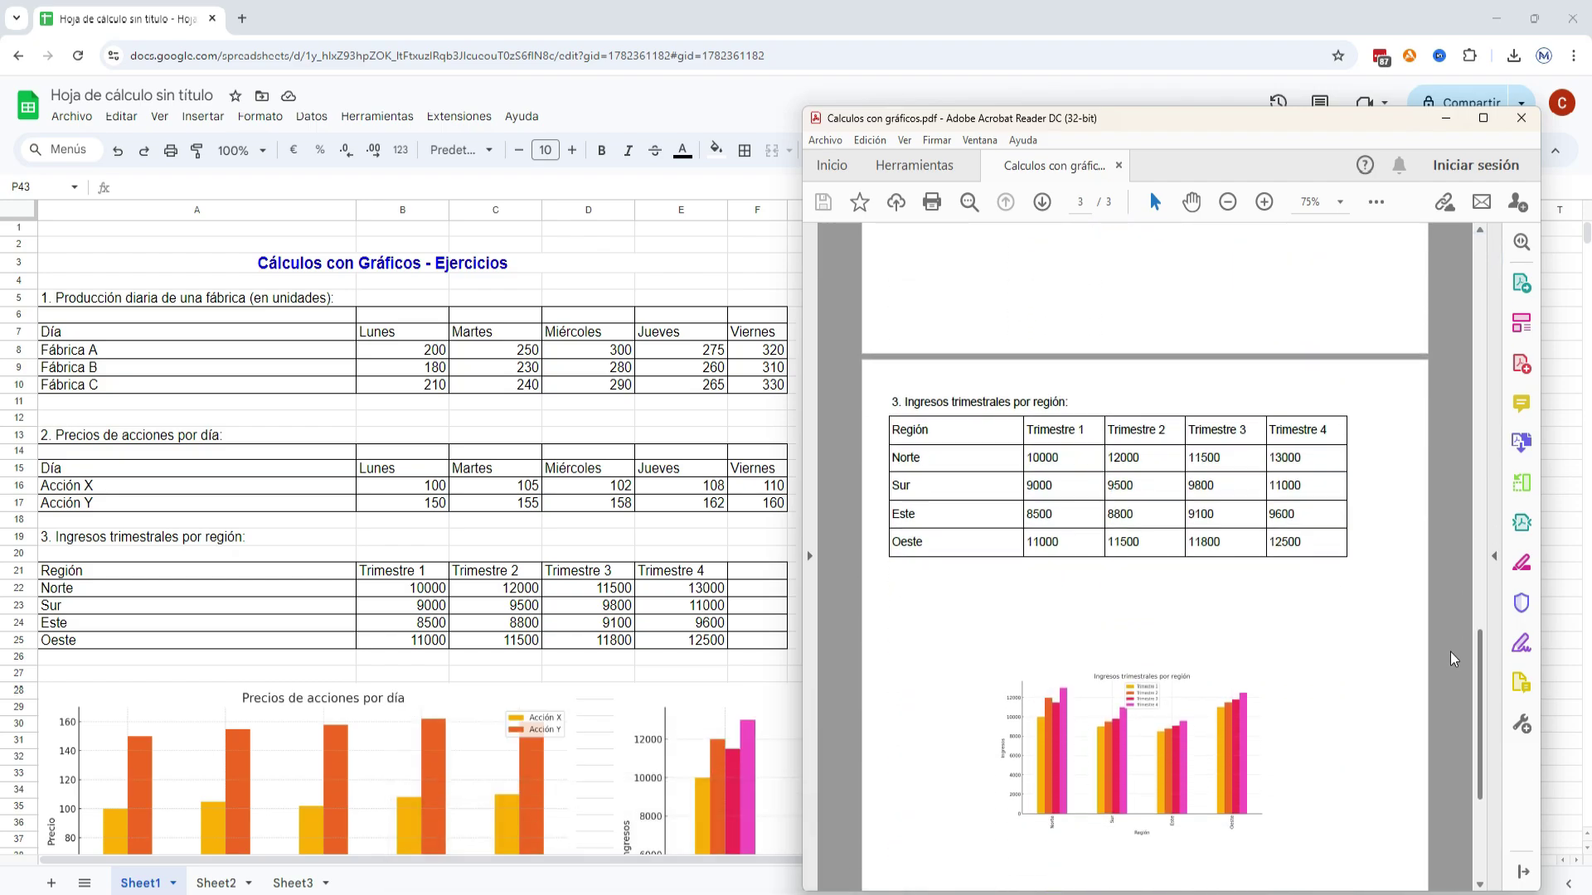
pyautogui.moveTo(1465, 445); pyautogui.dragTo(1452, 767)
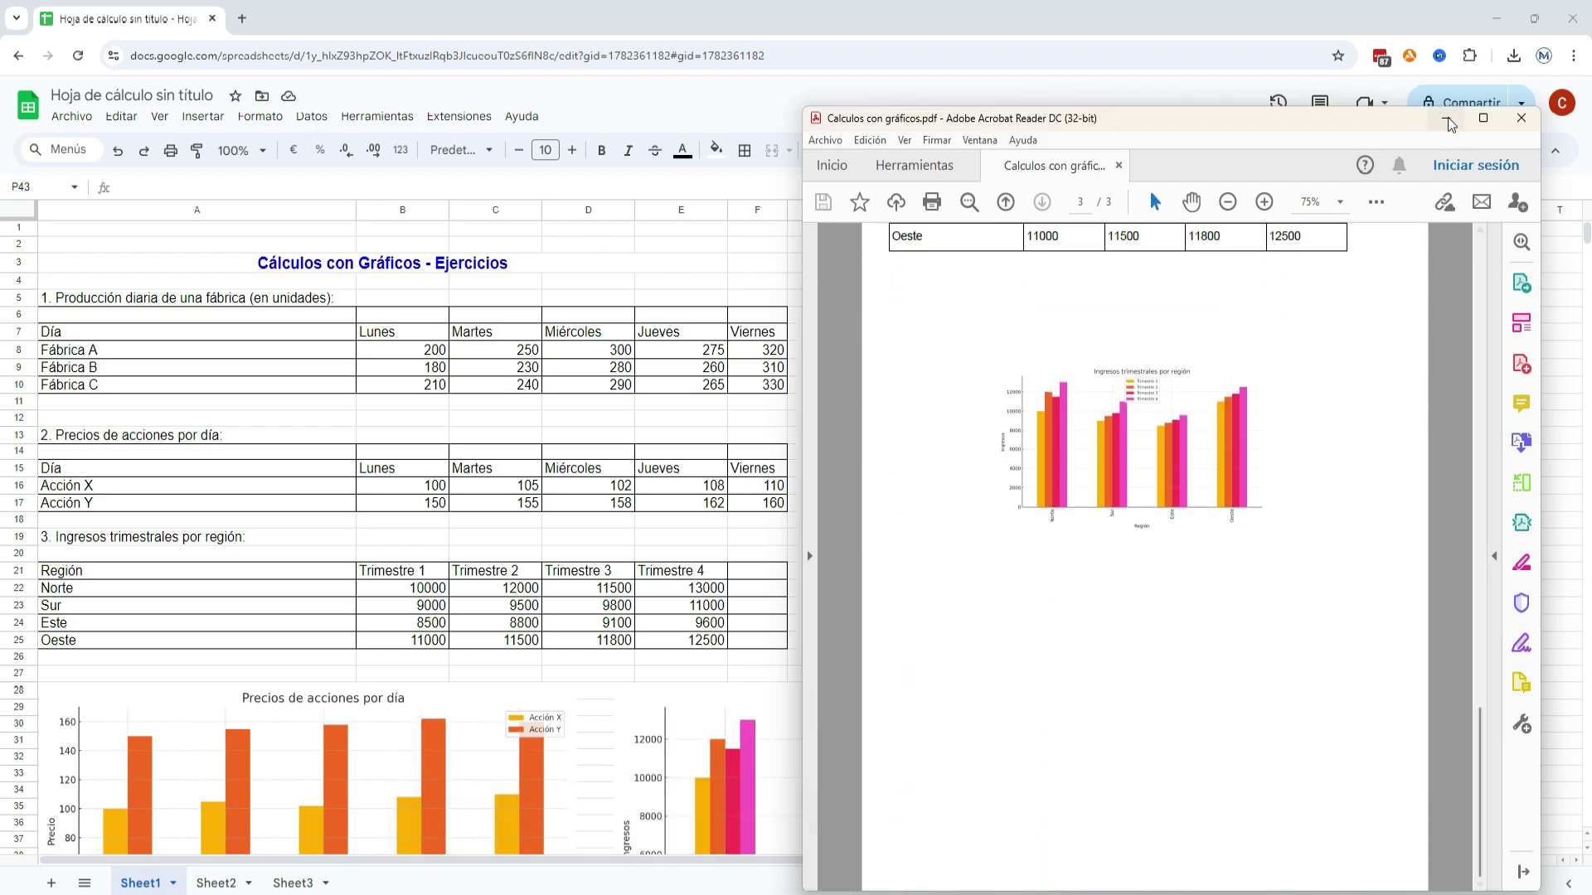
pyautogui.click(1445, 118)
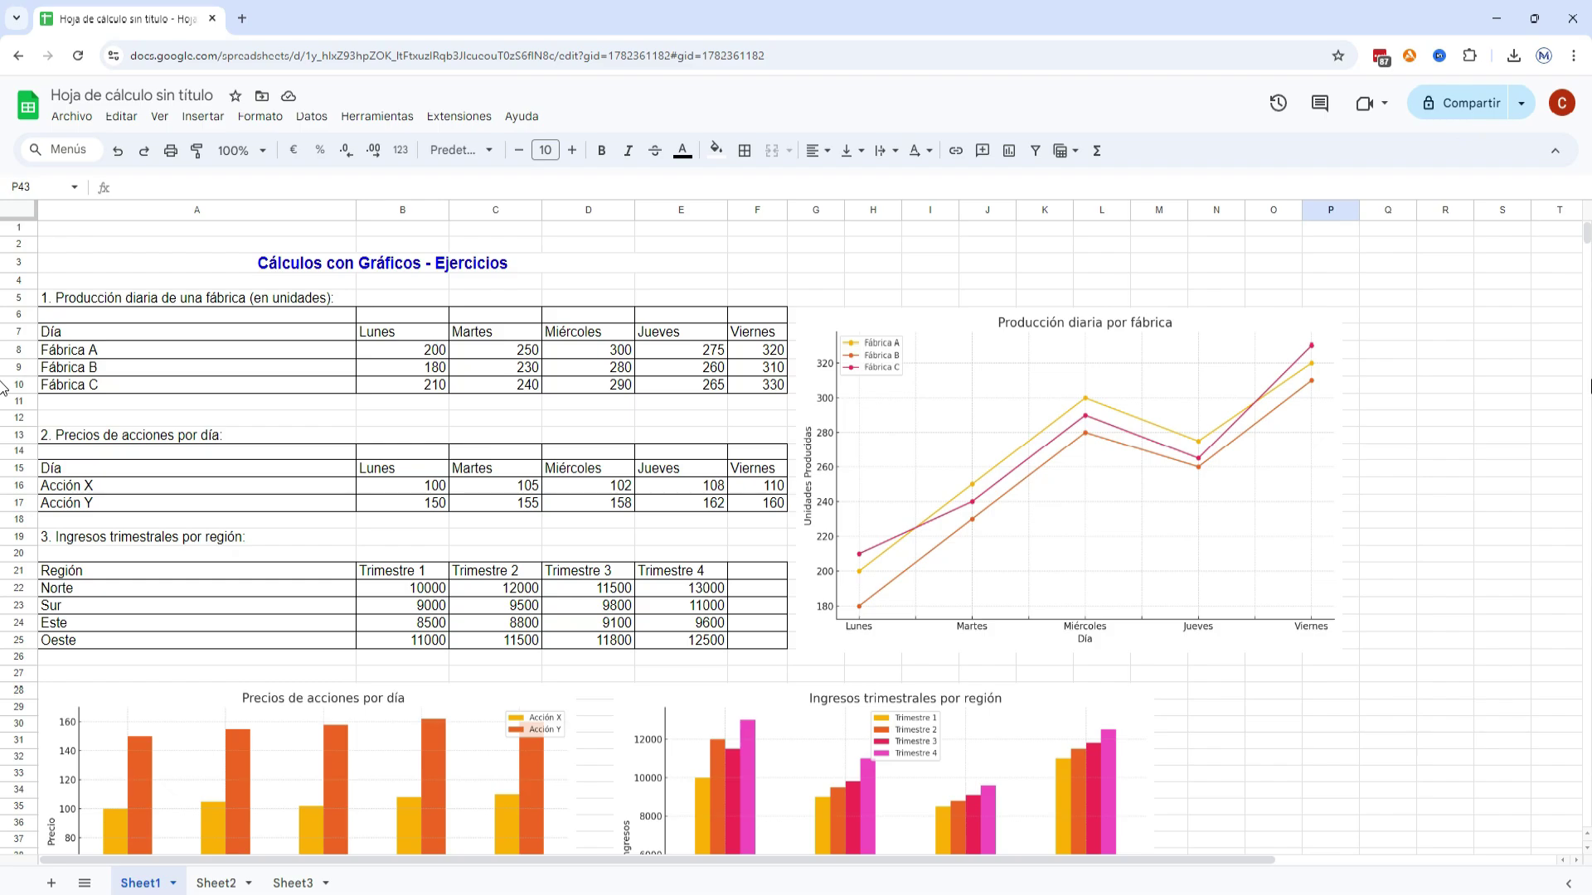
pyautogui.scroll(-2, 3, 387)
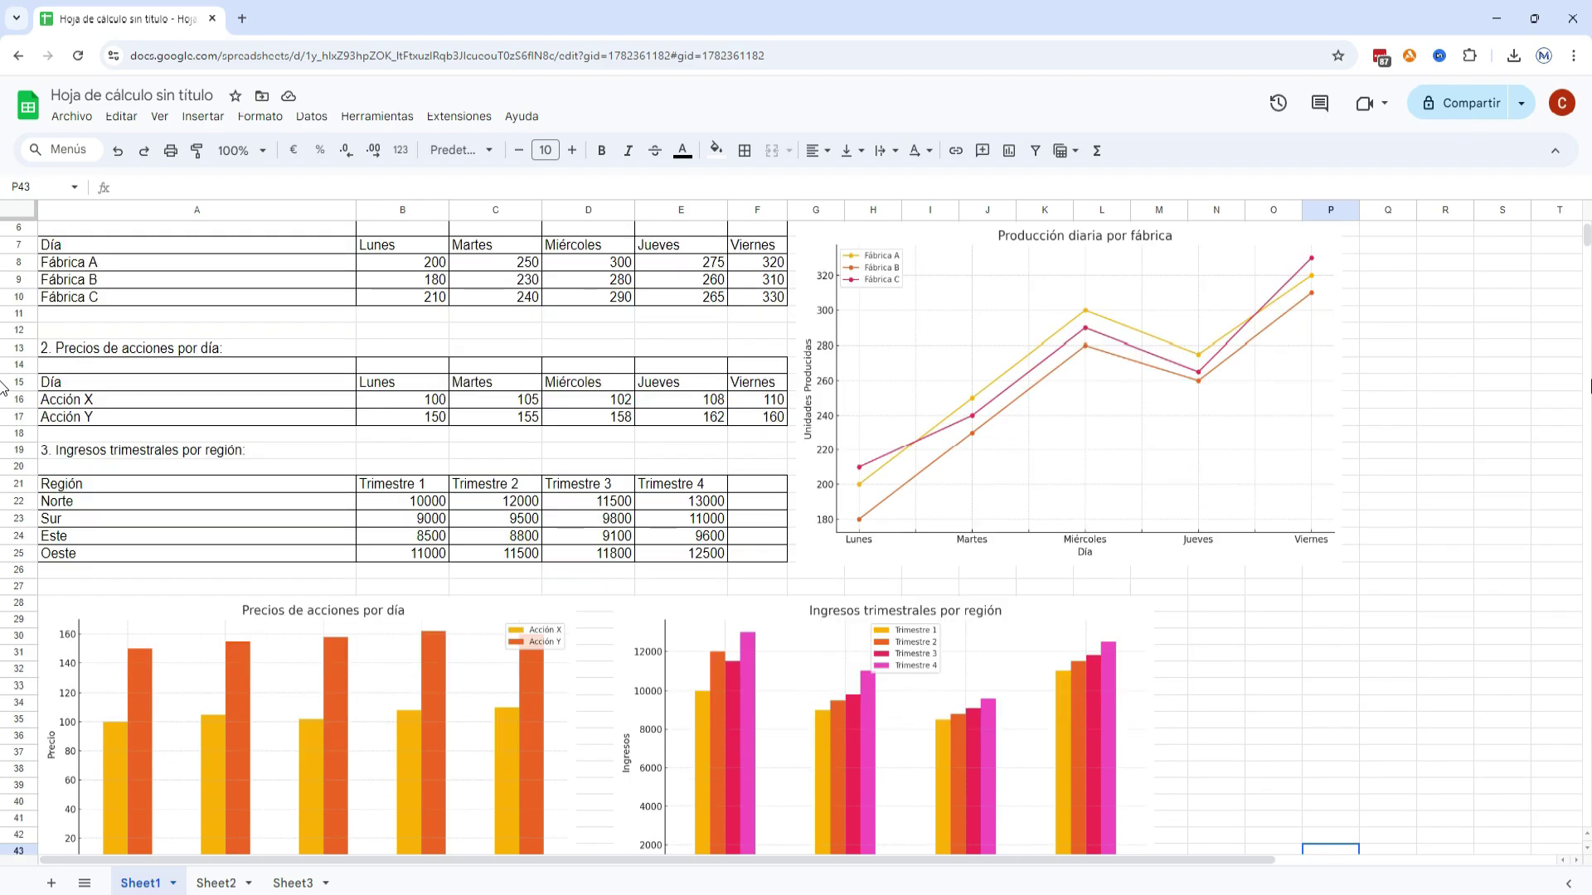
pyautogui.scroll(-1, 3, 387)
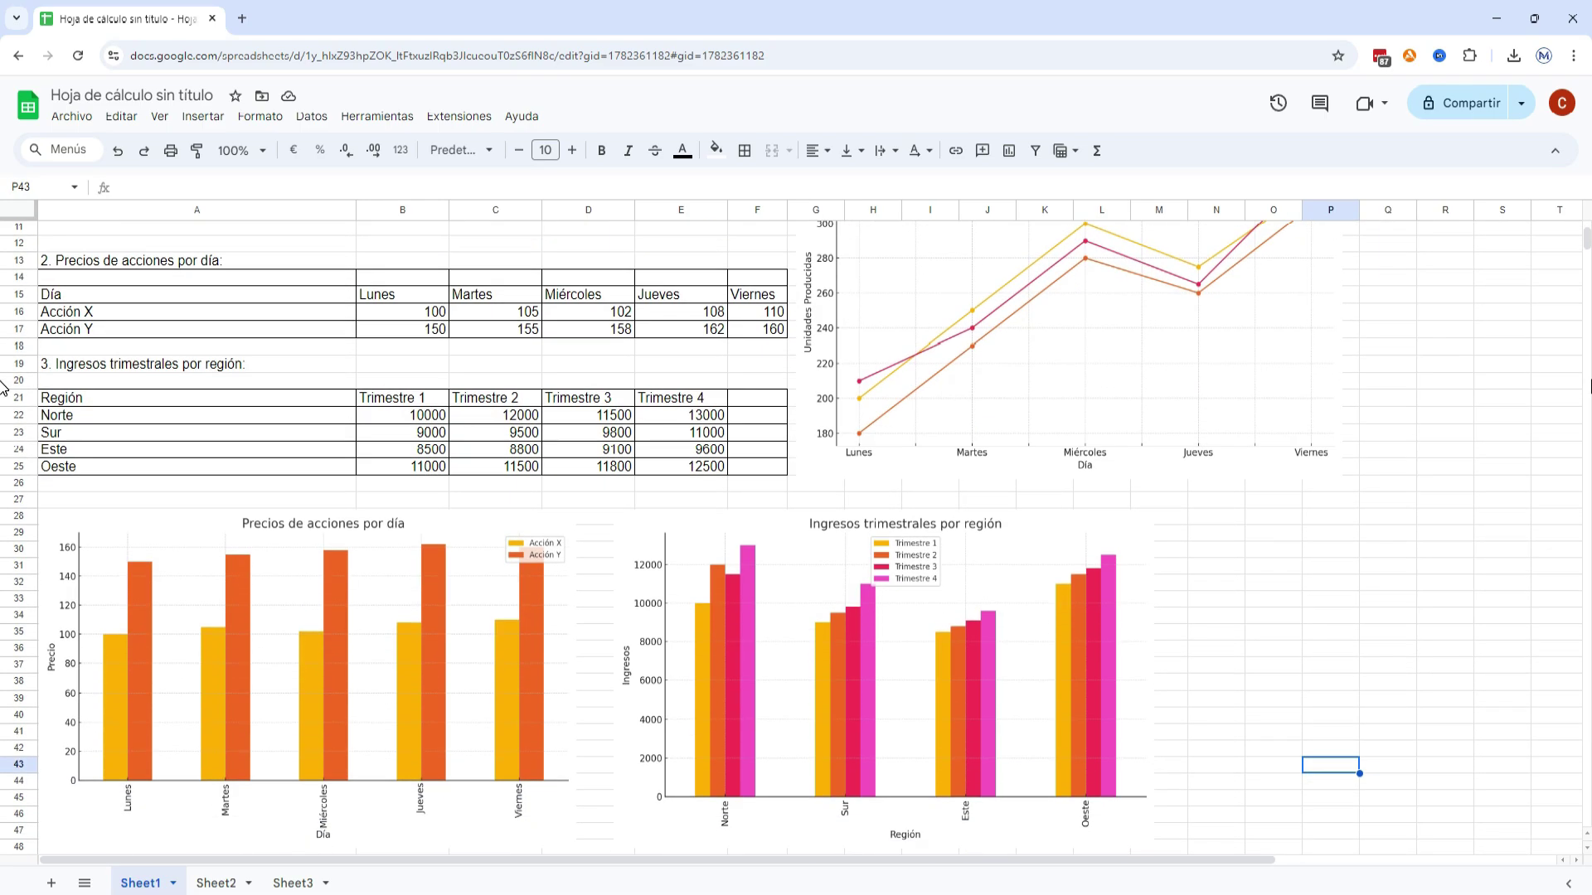